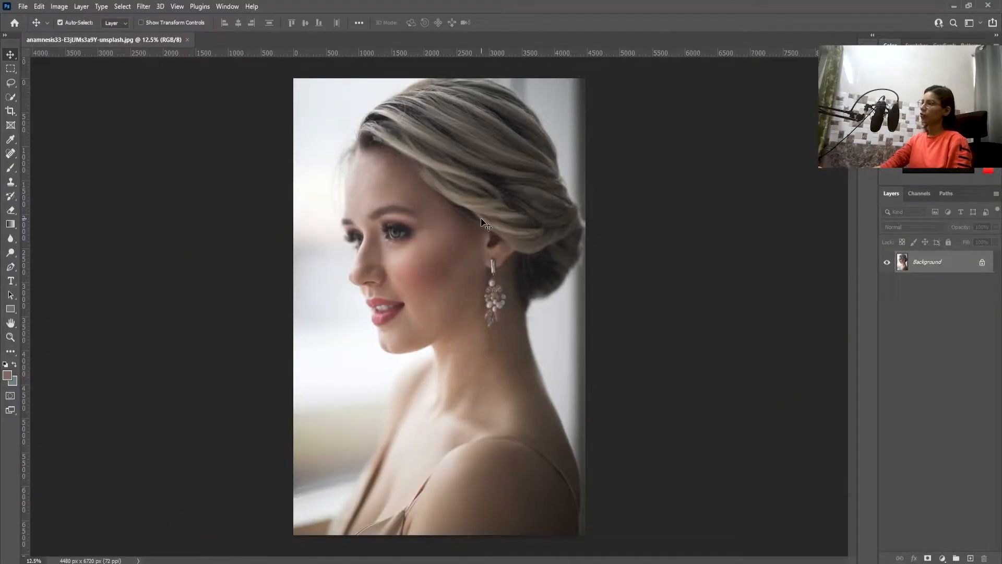
- Create a 1280 x 720 px document with a white background and add a black-to-white gradient fill layer
key(ctrl+n)
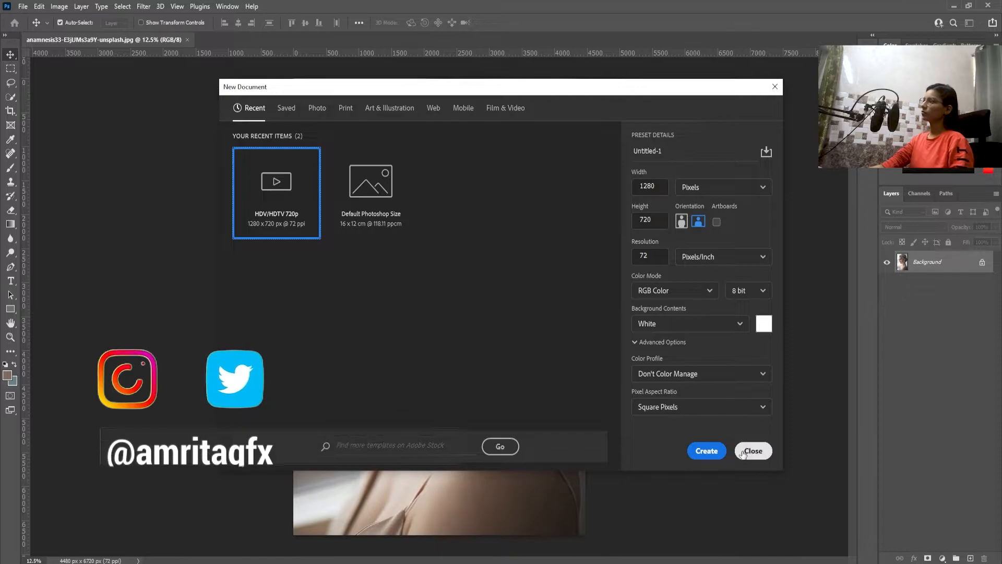
click(707, 450)
click(944, 558)
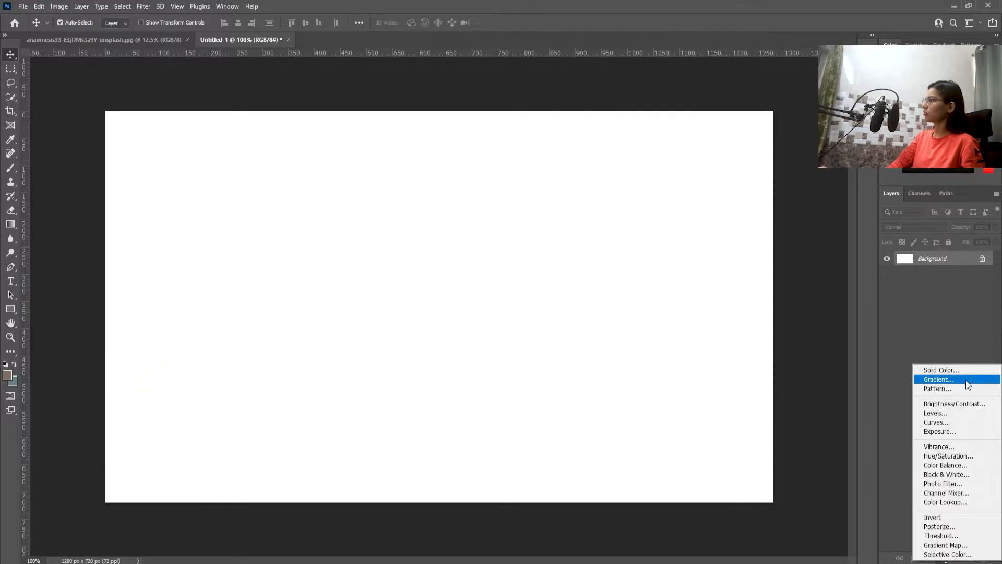
click(967, 384)
click(755, 111)
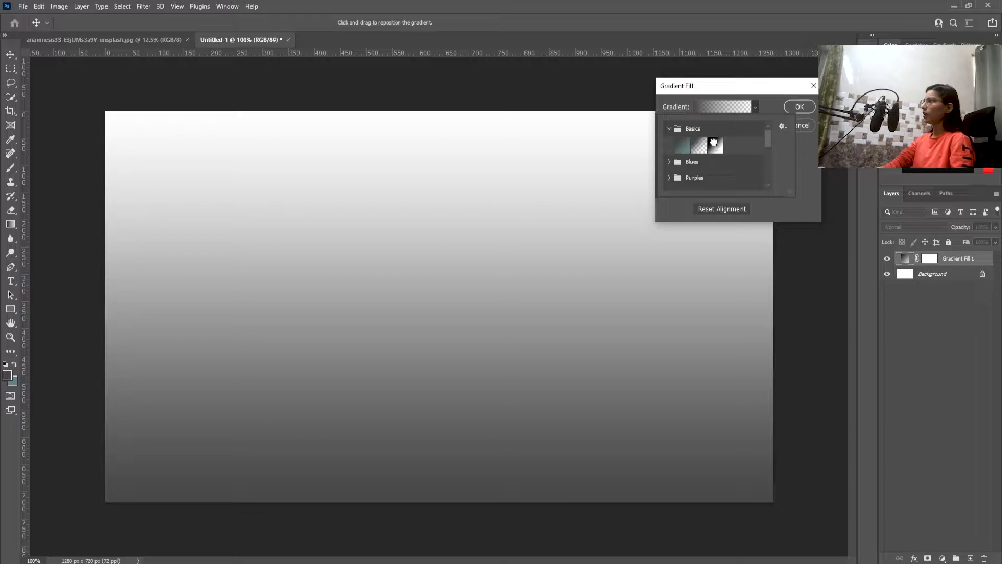
click(715, 145)
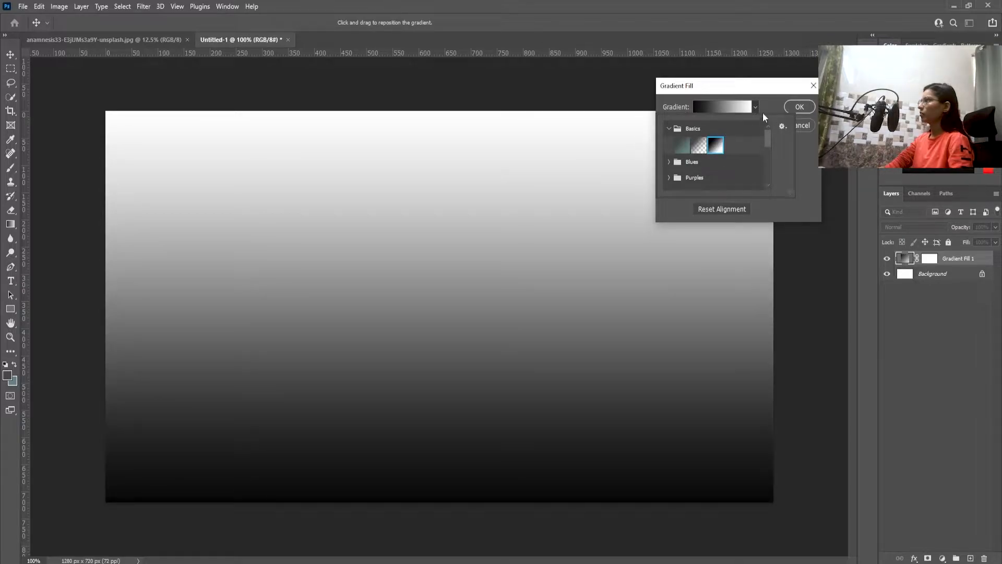
click(801, 105)
click(801, 104)
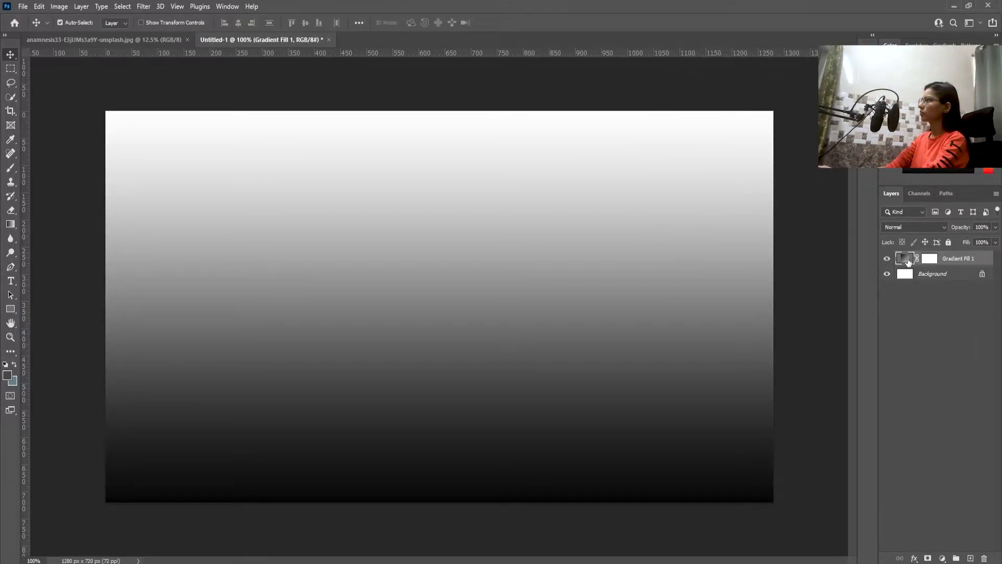
- Change the gradient fill to a reversed radial style with the scale set to 253%
double_click(908, 261)
scroll(731, 124, down, 1)
click(731, 124)
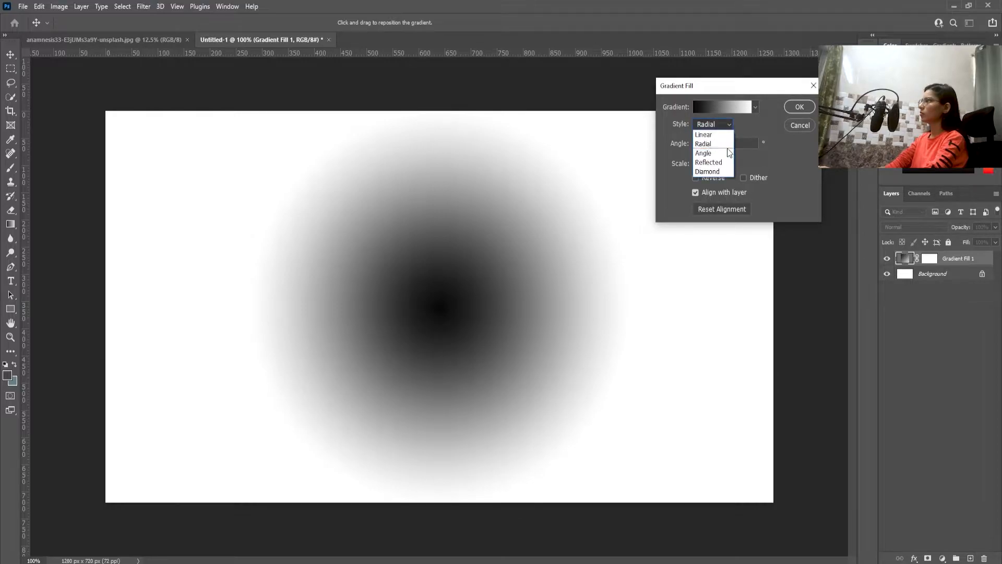
click(695, 177)
click(694, 177)
click(694, 177)
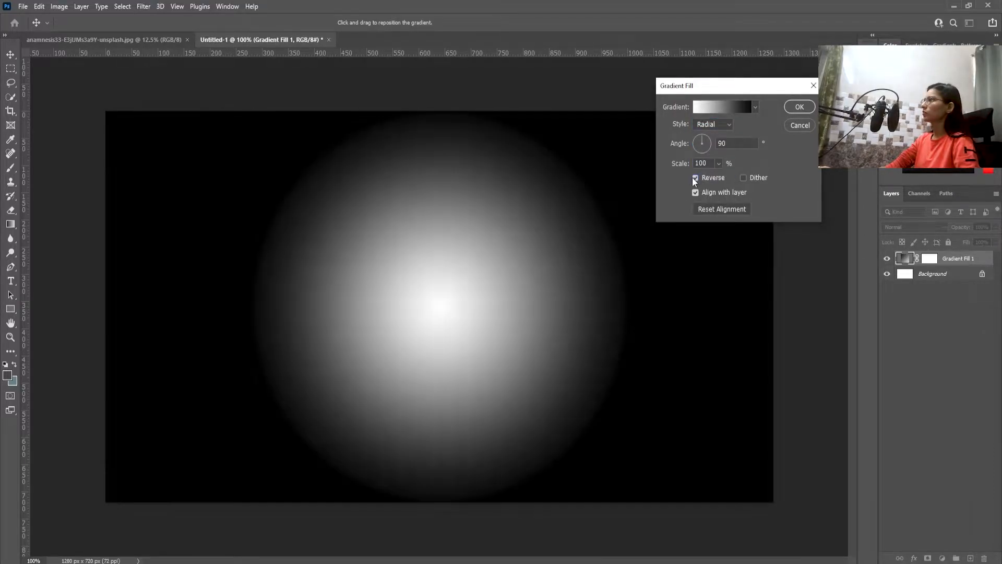
click(718, 164)
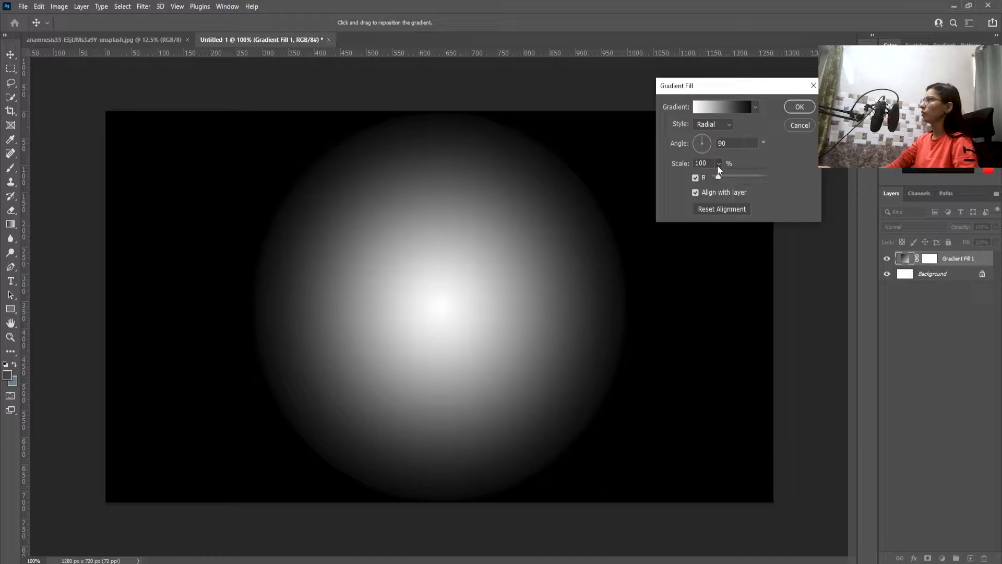
drag(718, 177, 728, 179)
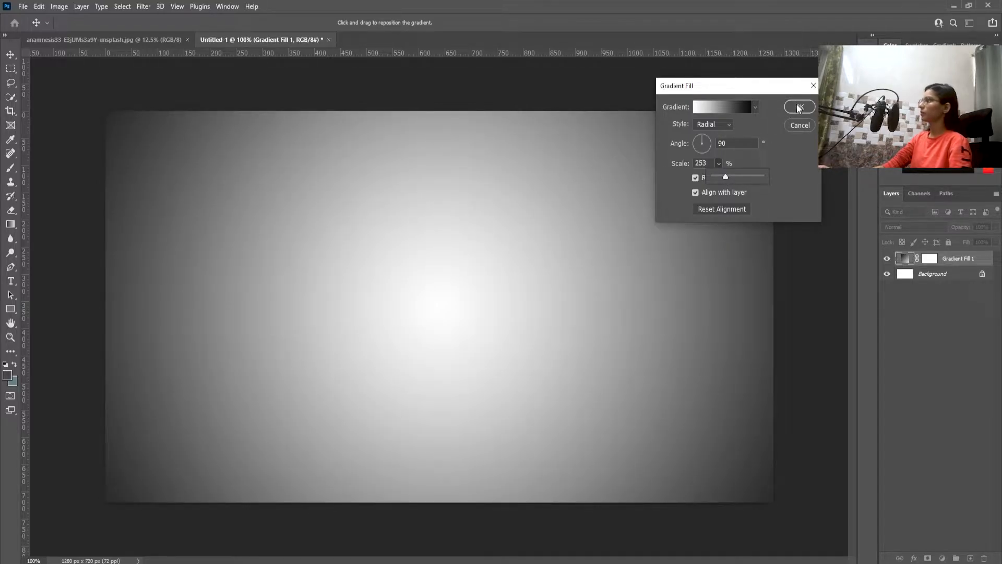
click(798, 107)
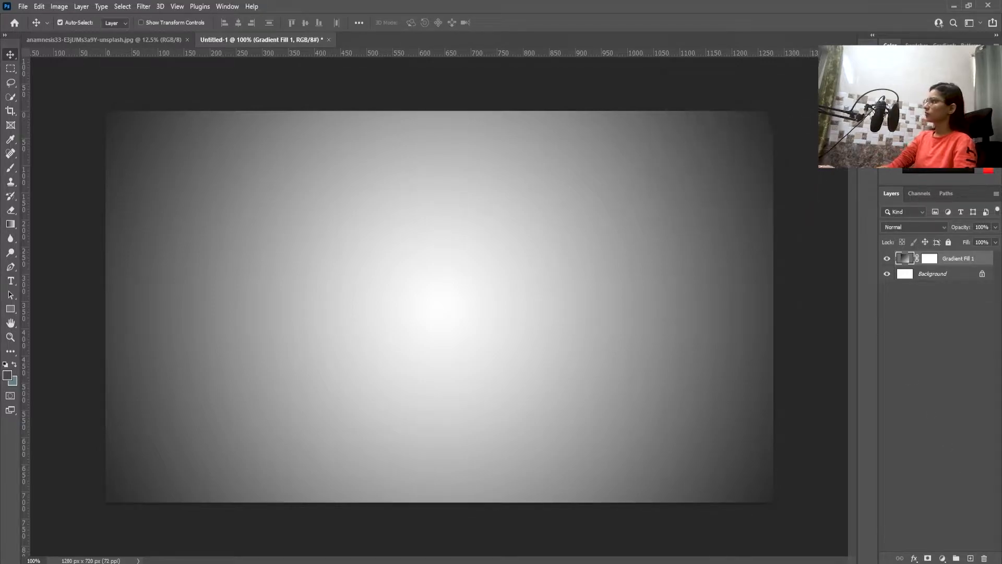
- Add a Hue/Saturation adjustment clipped to the gradient fill, with Colorize enabled and the hue set to 177
click(942, 558)
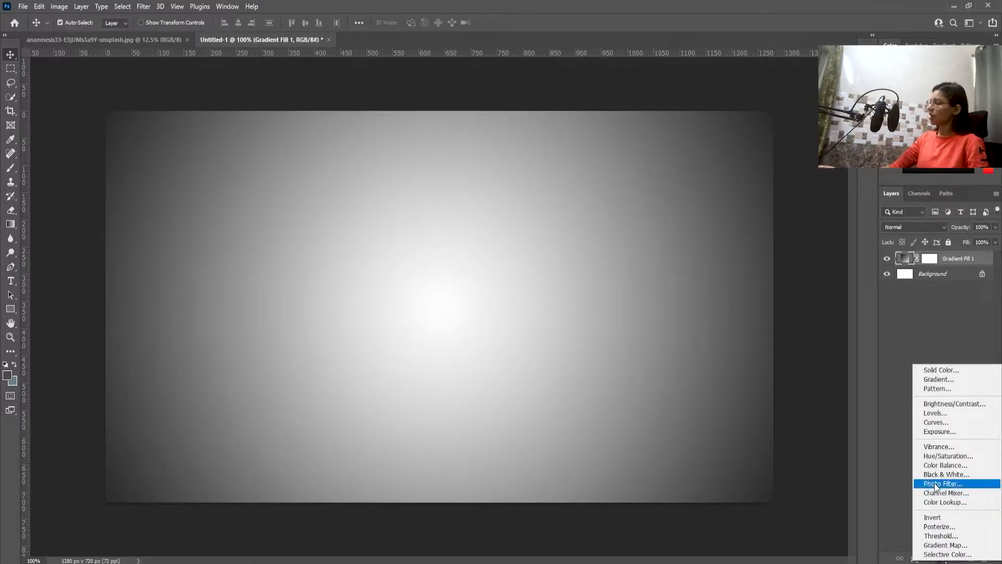
click(933, 456)
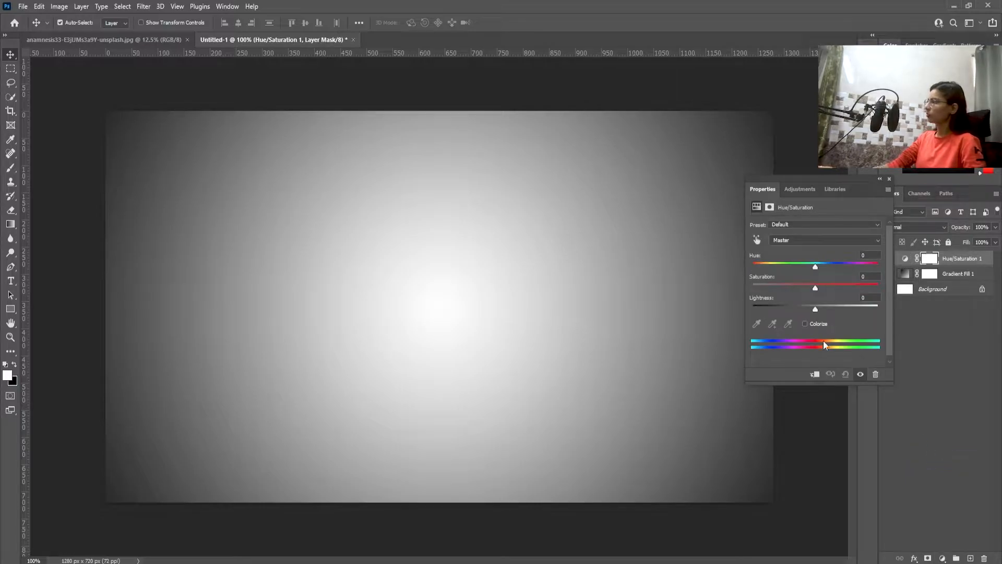
click(805, 325)
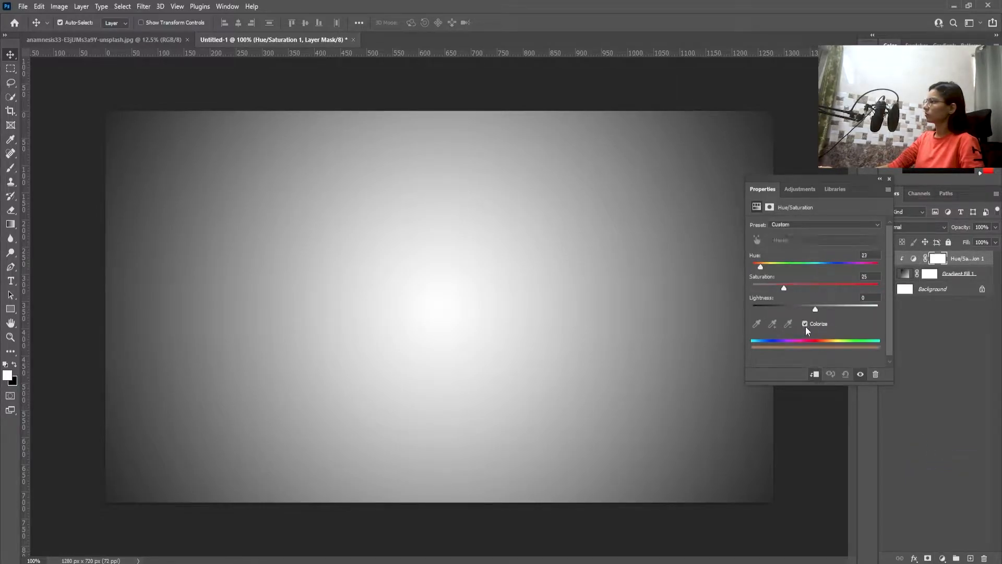
drag(763, 272, 789, 268)
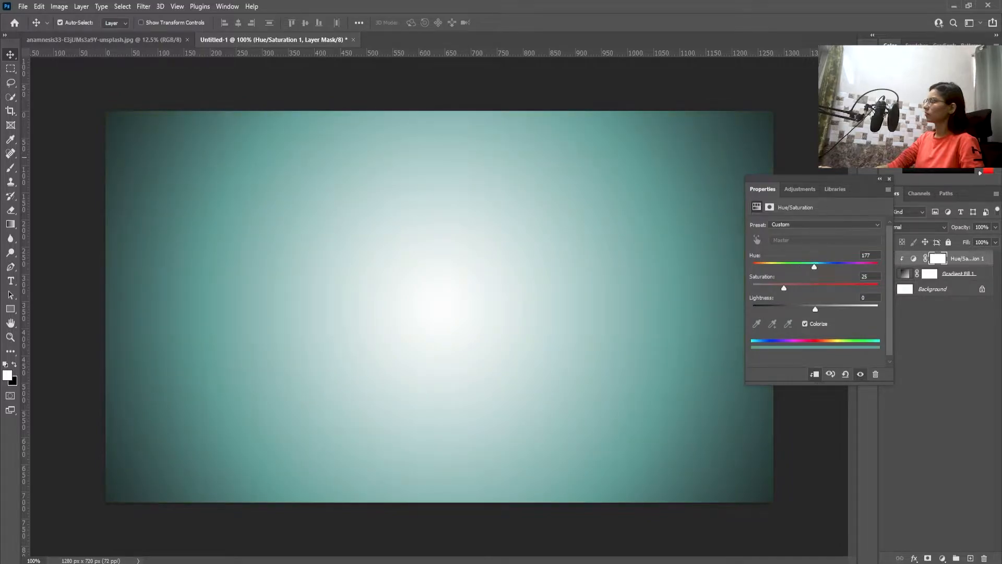
click(890, 179)
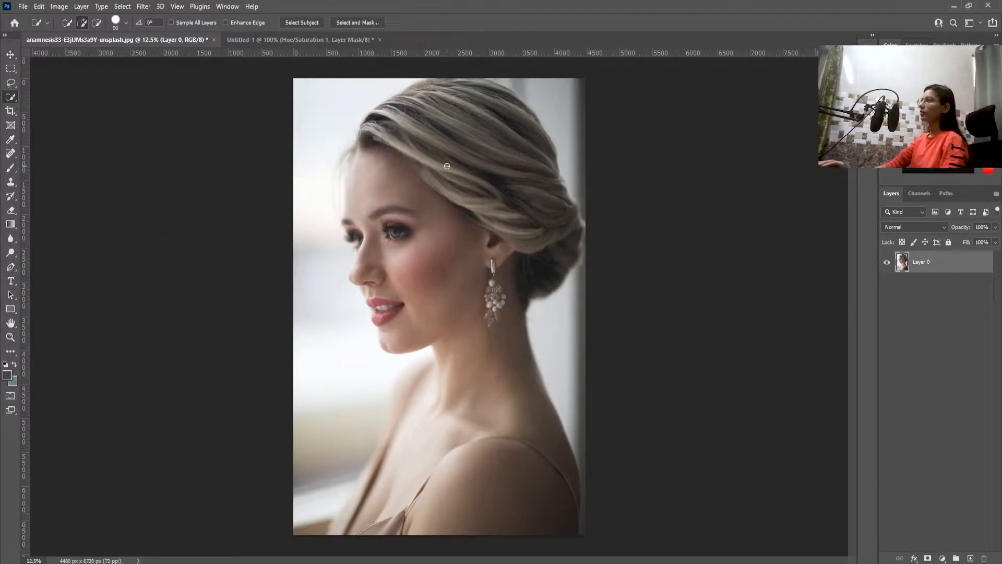
- Quick-select the woman's head and neck in the portrait photo and subtract the background around the face and chin
mouse_move(439, 139)
mouse_down()
mouse_move(502, 282)
mouse_move(514, 418)
mouse_up()
mouse_move(305, 334)
mouse_down()
mouse_move(320, 369)
mouse_move(562, 448)
mouse_move(575, 126)
mouse_up()
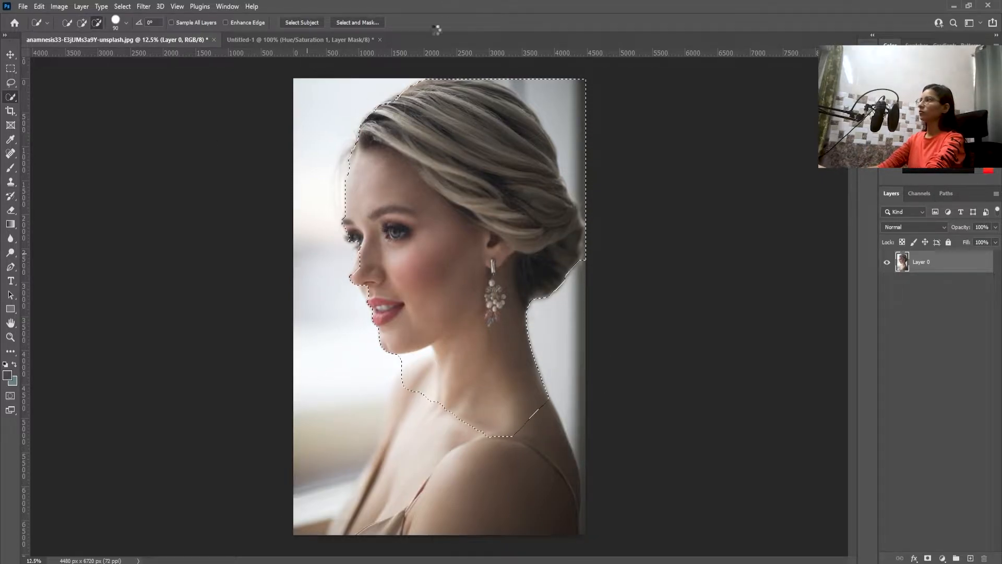
scroll(470, 350, up, 7)
key(bracketleft)
key(bracketleft)
key(bracketleft)
key(bracketleft)
key(bracketleft)
mouse_move(334, 364)
mouse_down()
mouse_move(403, 380)
mouse_move(358, 380)
mouse_move(395, 349)
mouse_up()
scroll(384, 373, up, 2)
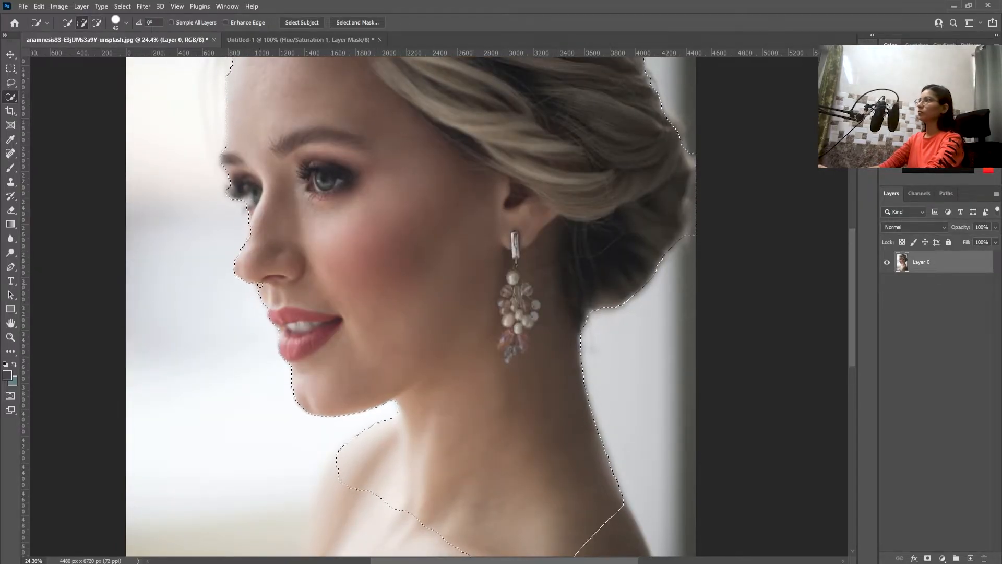
- Refine the selection edge along the face profile, from the forehead past the eye, nose and lips to the chin
scroll(240, 251, up, 5)
scroll(250, 179, down, 2)
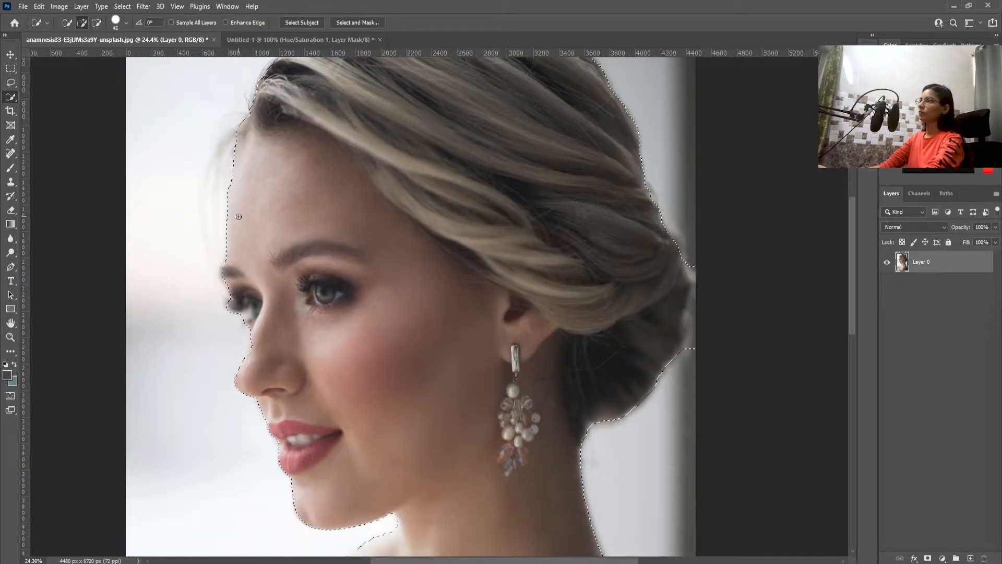
key(alt)
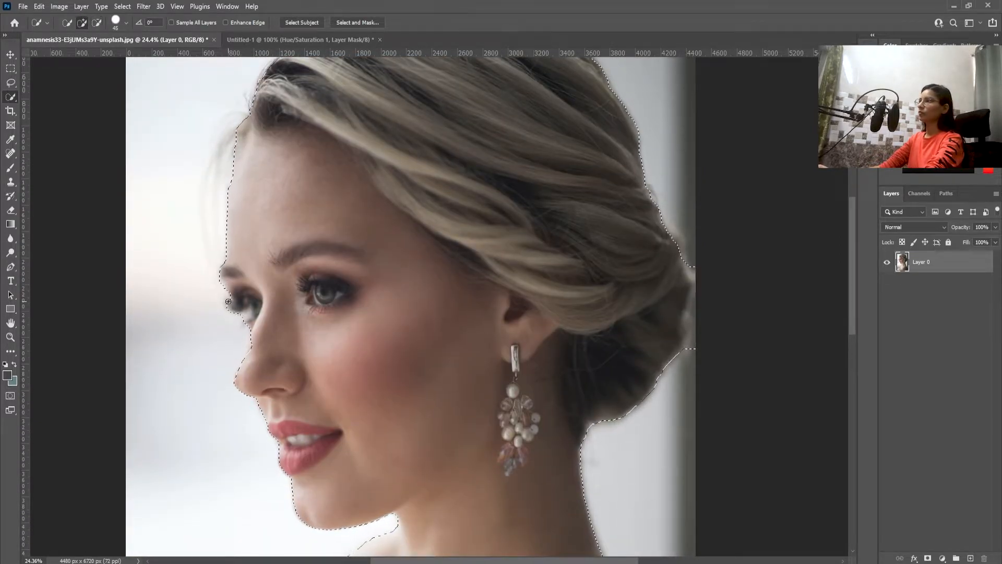
scroll(237, 275, up, 3)
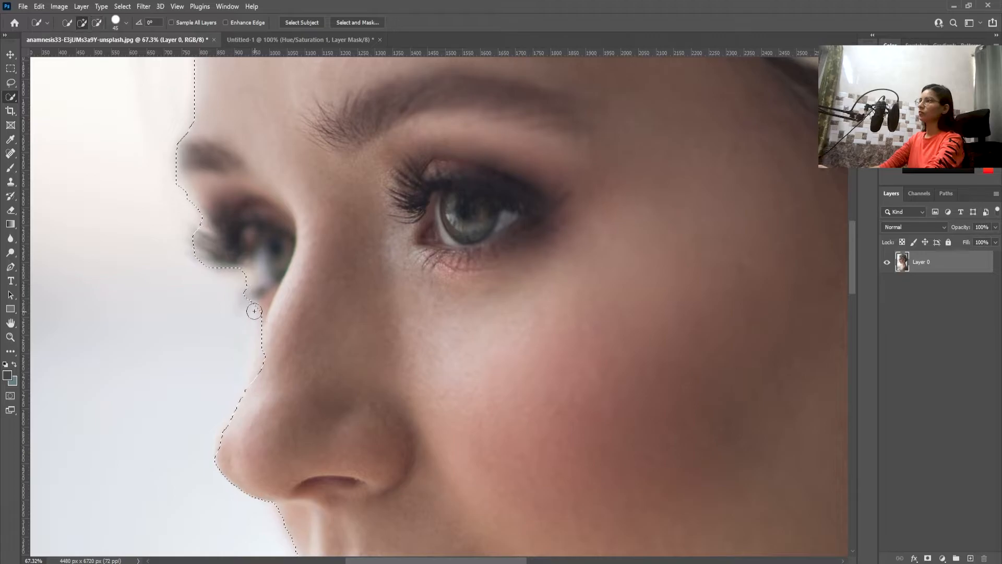
scroll(254, 293, down, 3)
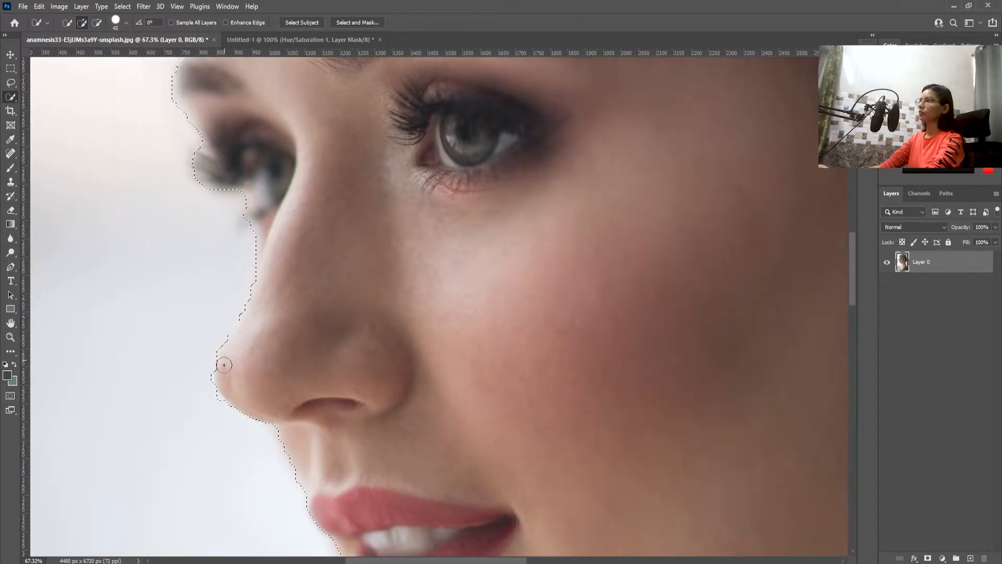
scroll(261, 361, down, 2)
scroll(324, 340, down, 2)
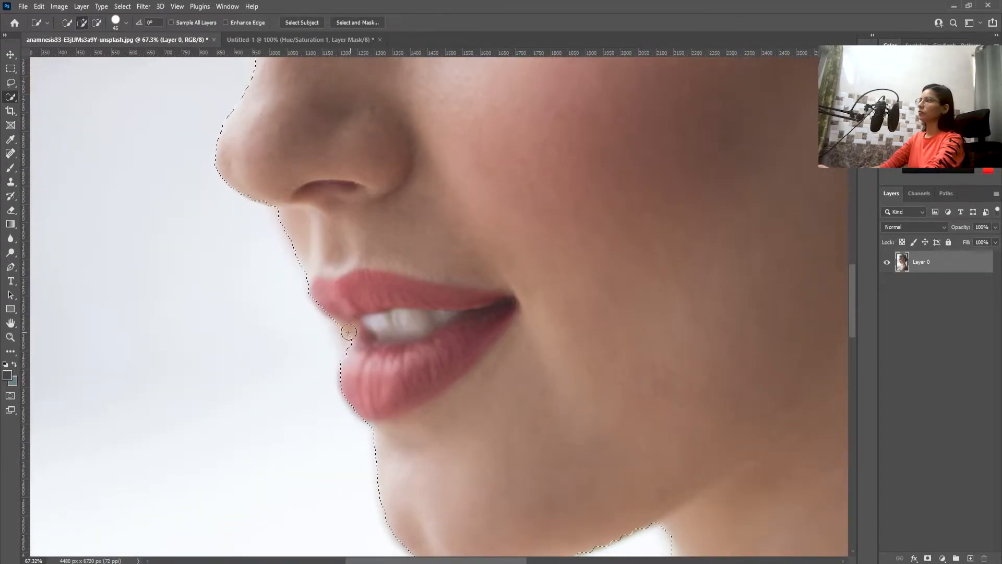
scroll(358, 381, down, 2)
scroll(360, 385, down, 1)
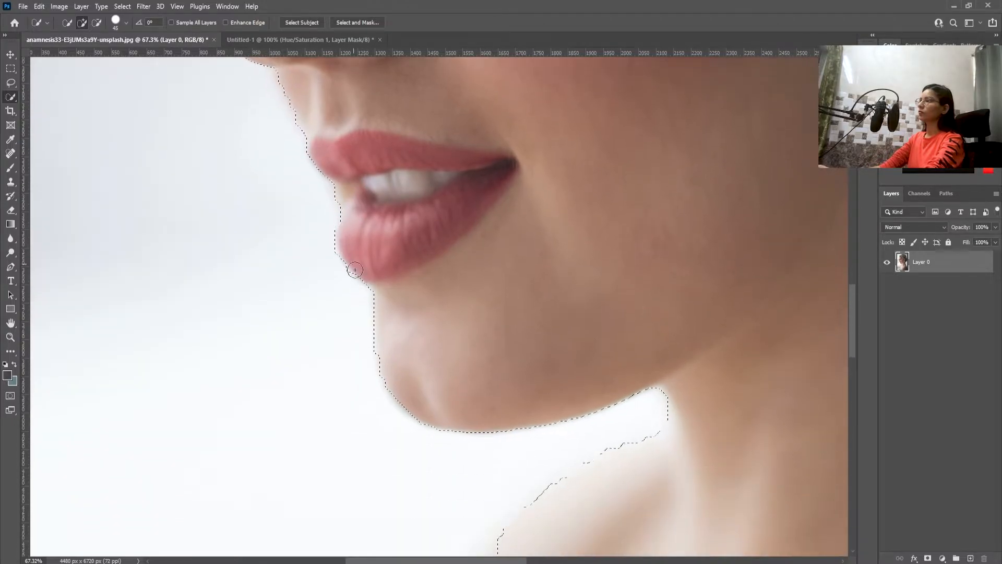
scroll(485, 308, down, 4)
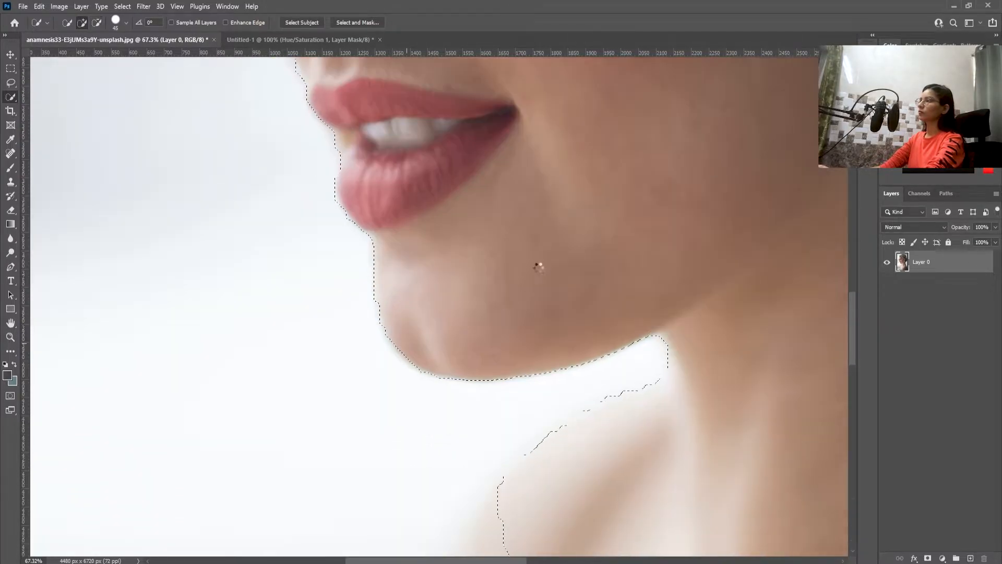
- Refine the selection edge around the hair, following the top of the head and the bun
scroll(517, 366, up, 3)
scroll(417, 261, up, 5)
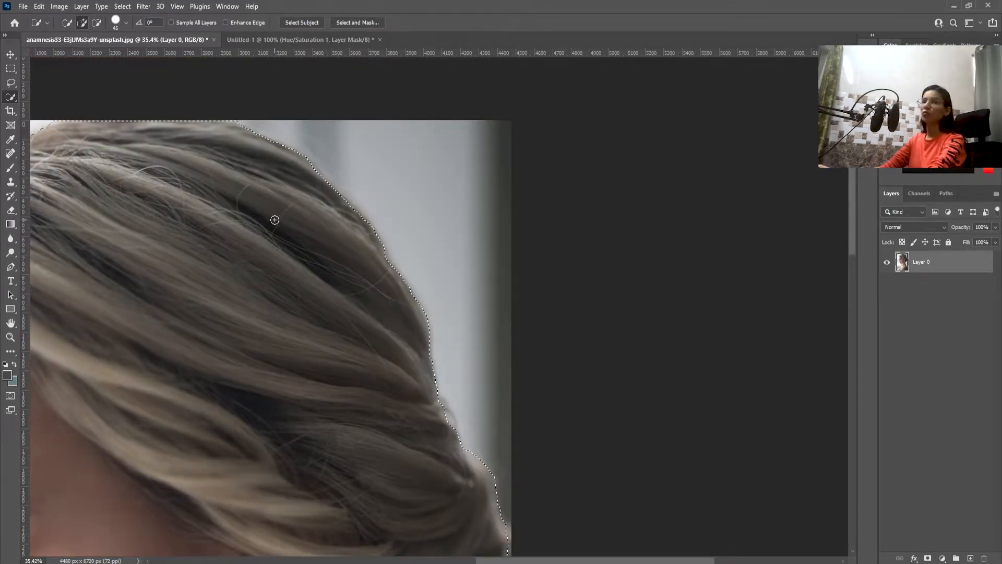
scroll(275, 219, down, 3)
scroll(180, 183, up, 5)
scroll(181, 183, down, 1)
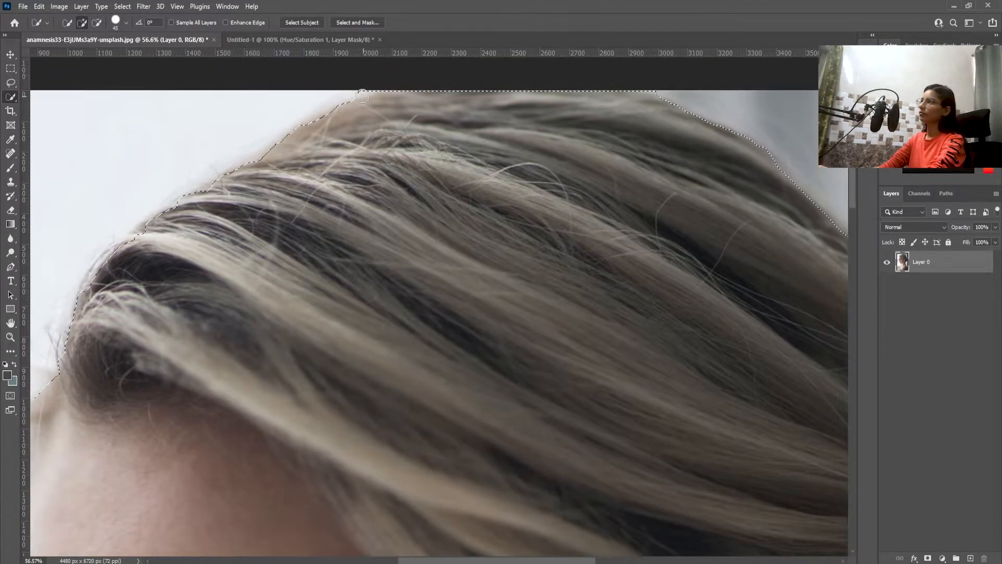
scroll(425, 286, down, 5)
scroll(440, 295, down, 2)
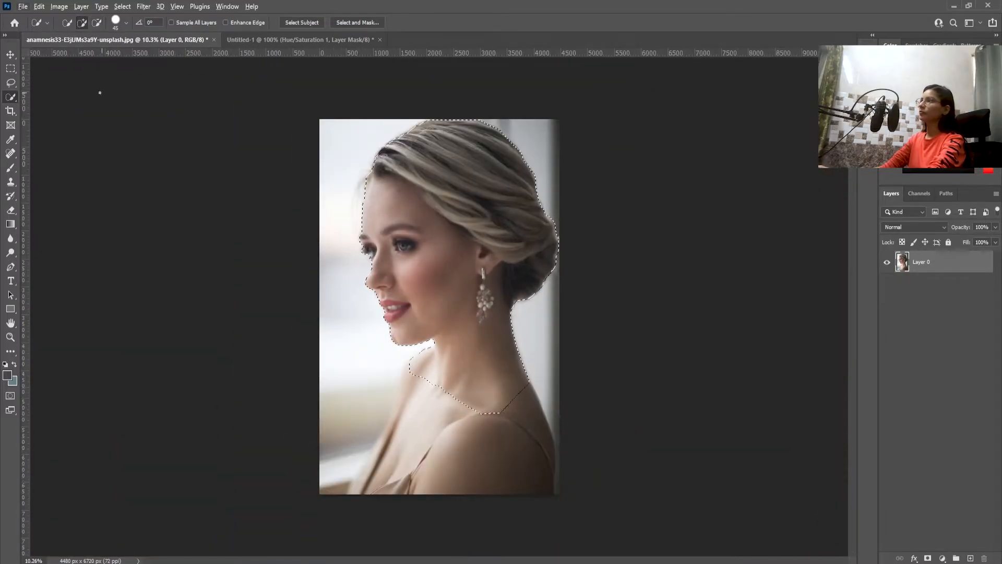
- Move the selected head and neck into the Untitled-1 document as a new layer above the gradient
click(11, 54)
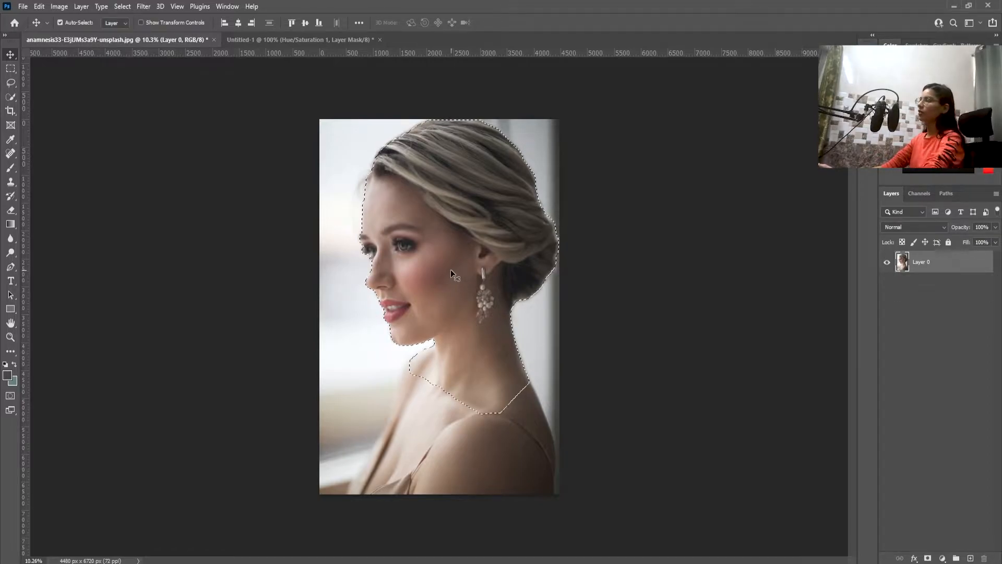
drag(451, 270, 277, 86)
drag(331, 262, 333, 266)
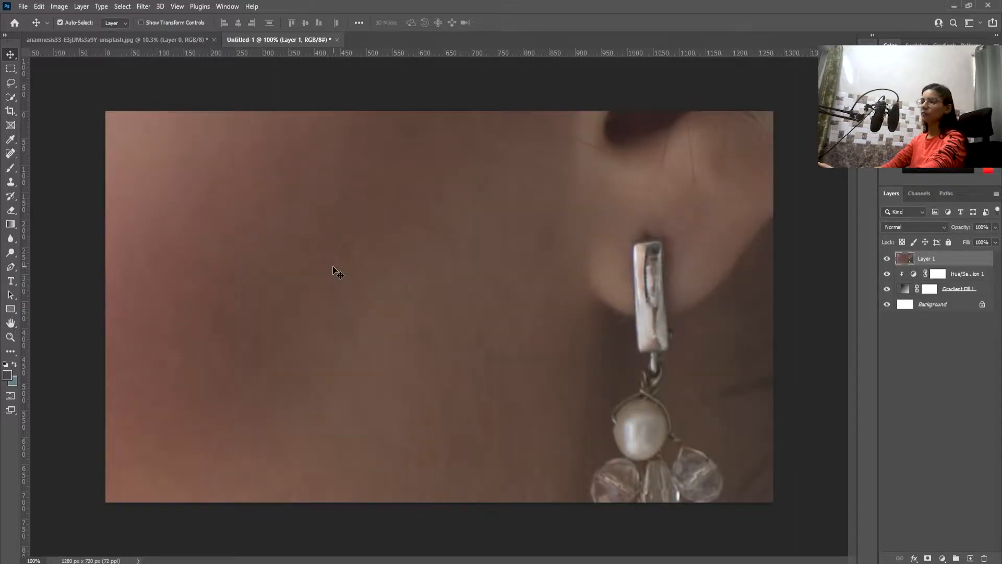
- Free-transform the head cutout to 16.09%, place it over the gradient background and flip it horizontally
key(ctrl+t)
key(ctrl+0)
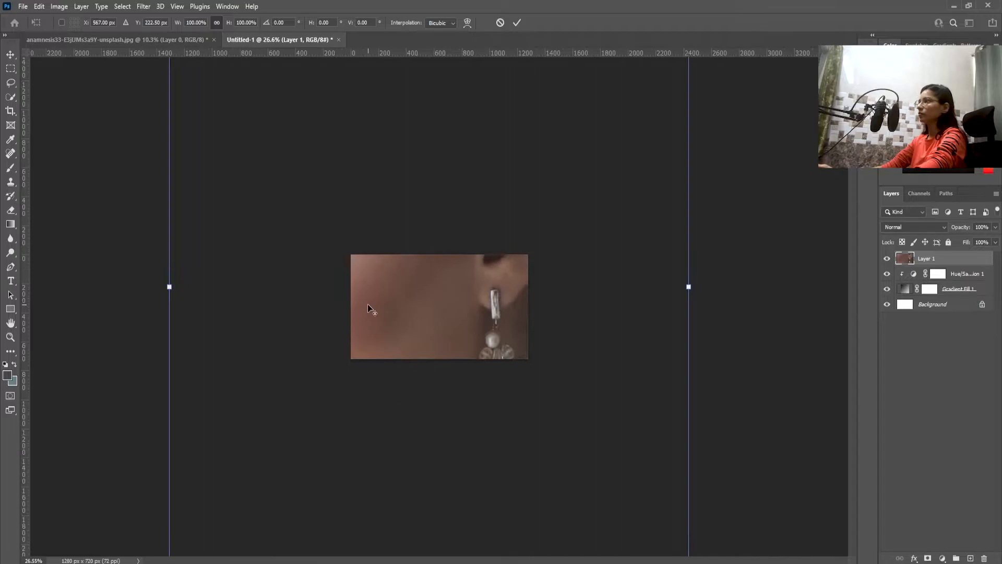
scroll(368, 304, down, 3)
drag(236, 292, 566, 347)
drag(600, 283, 440, 317)
scroll(498, 368, up, 15)
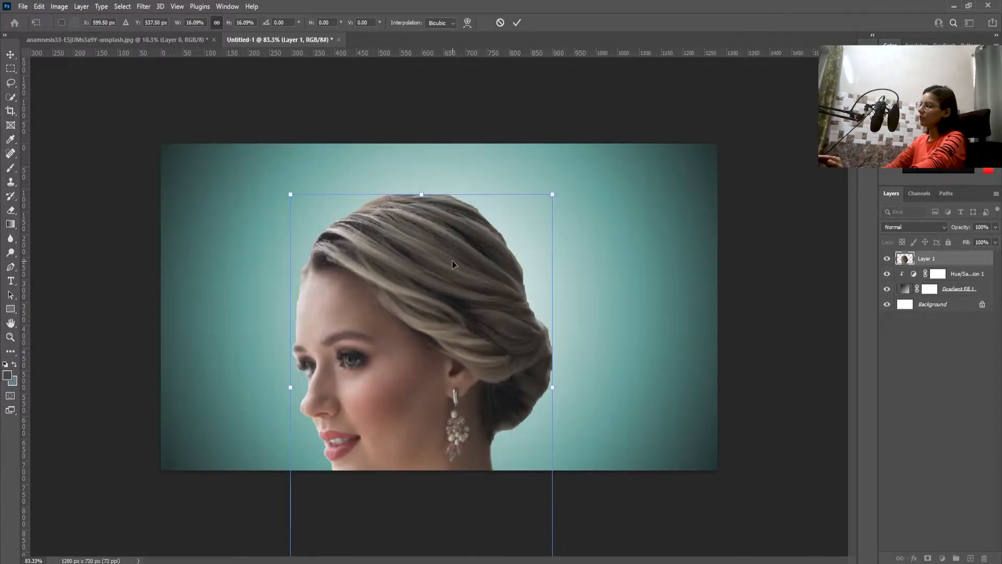
right_click(453, 261)
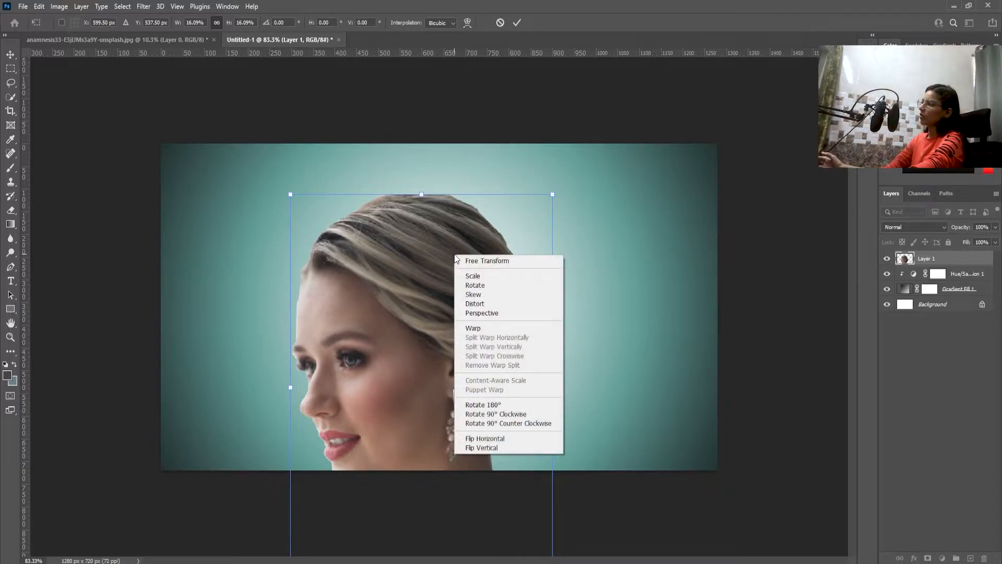
click(490, 439)
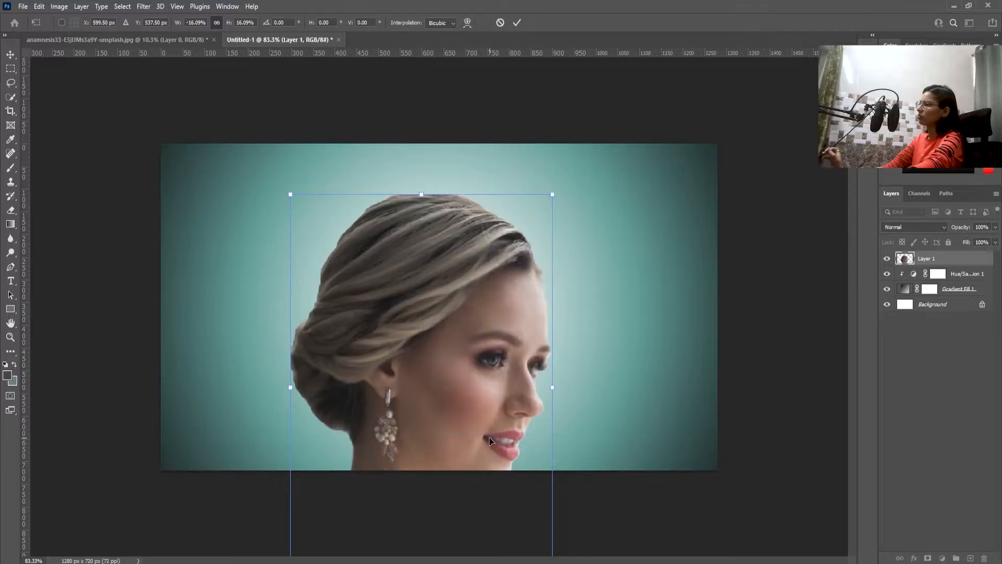
- Scale the head cutout down to 7.02% and place it with a slight tilt over the gradient
drag(552, 195, 405, 412)
drag(360, 494, 361, 330)
drag(283, 442, 293, 447)
scroll(357, 355, up, 5)
scroll(357, 352, down, 5)
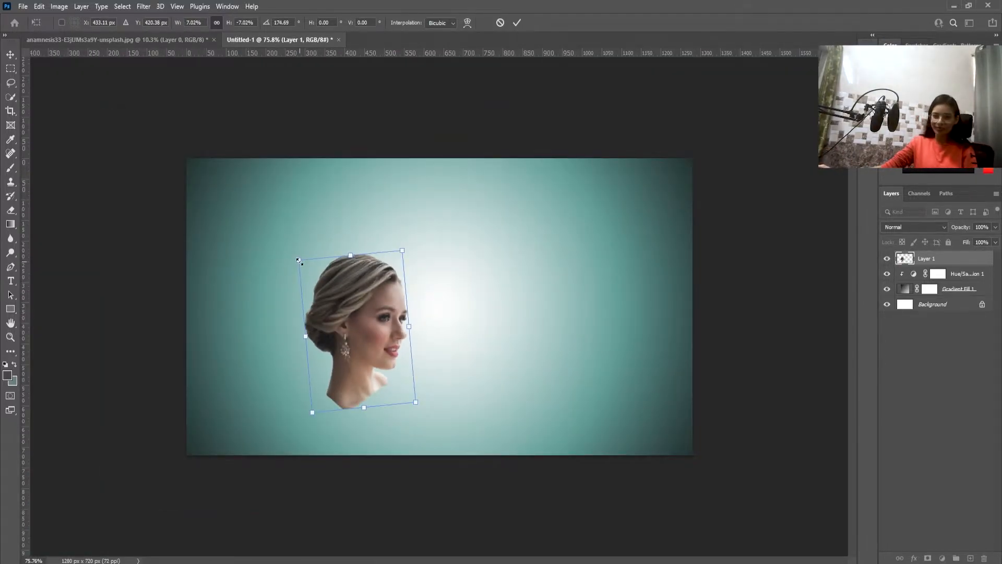
- Enlarge the head cutout to 15.24%, tilt it and place it on the left half of the canvas with the neck running off the lower edge
drag(300, 262, 223, 168)
drag(341, 315, 381, 393)
drag(437, 222, 452, 234)
mouse_move(408, 285)
mouse_down()
mouse_move(383, 252)
mouse_move(394, 285)
mouse_up()
drag(350, 238, 352, 159)
drag(234, 150, 182, 219)
drag(334, 292, 340, 336)
drag(537, 474, 520, 499)
drag(387, 350, 372, 338)
drag(413, 151, 442, 164)
drag(315, 277, 303, 265)
scroll(366, 311, up, 2)
scroll(366, 311, down, 3)
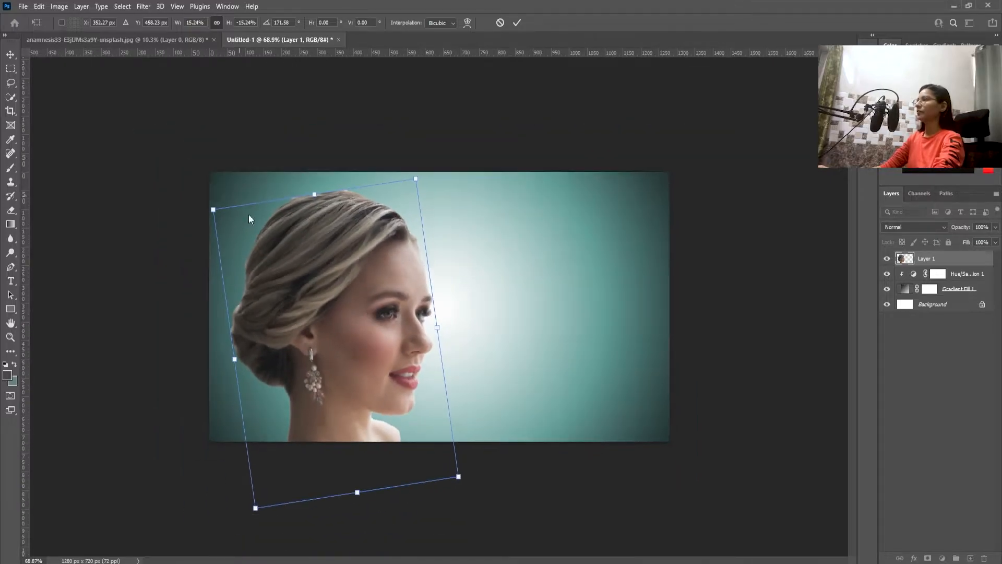
- Rotate the head cutout slightly clockwise, move it up near the canvas's upper edge and apply the transform
drag(239, 198, 257, 187)
drag(335, 195, 335, 178)
key(Return)
- Select the whole head and neck on Layer 1 with the Quick Selection tool and check the edge along the profile
key(w)
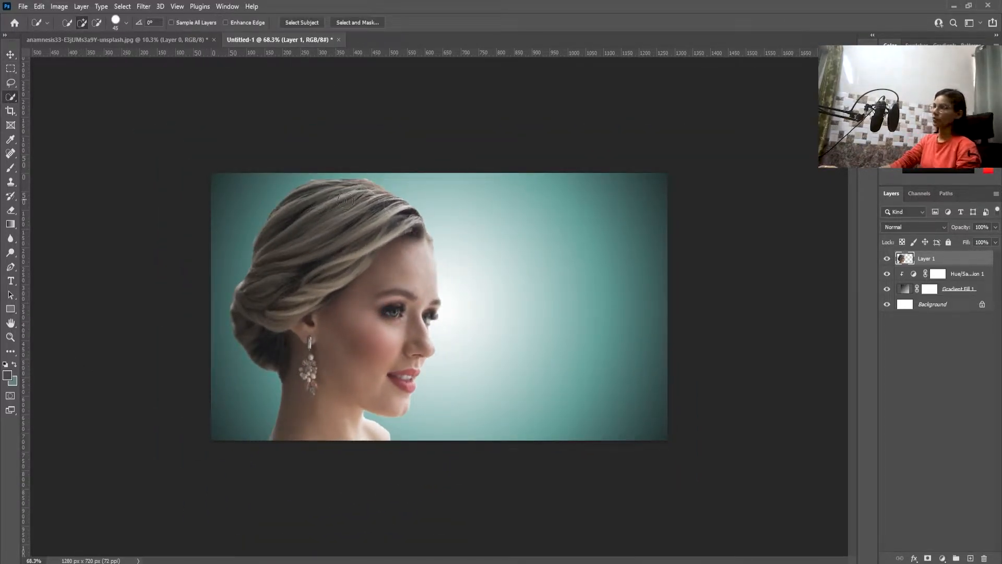
drag(357, 192, 405, 240)
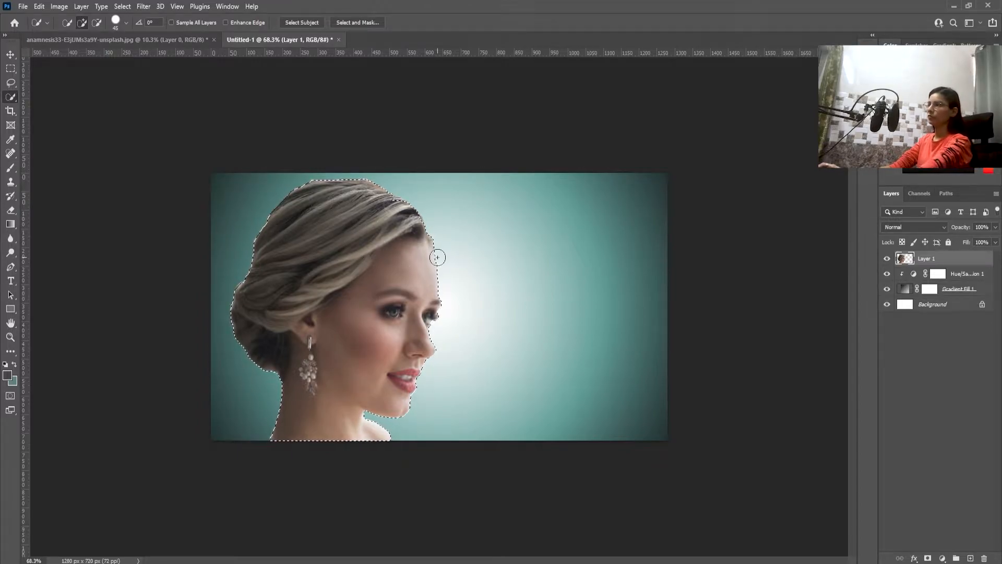
scroll(448, 295, up, 3)
scroll(408, 341, down, 4)
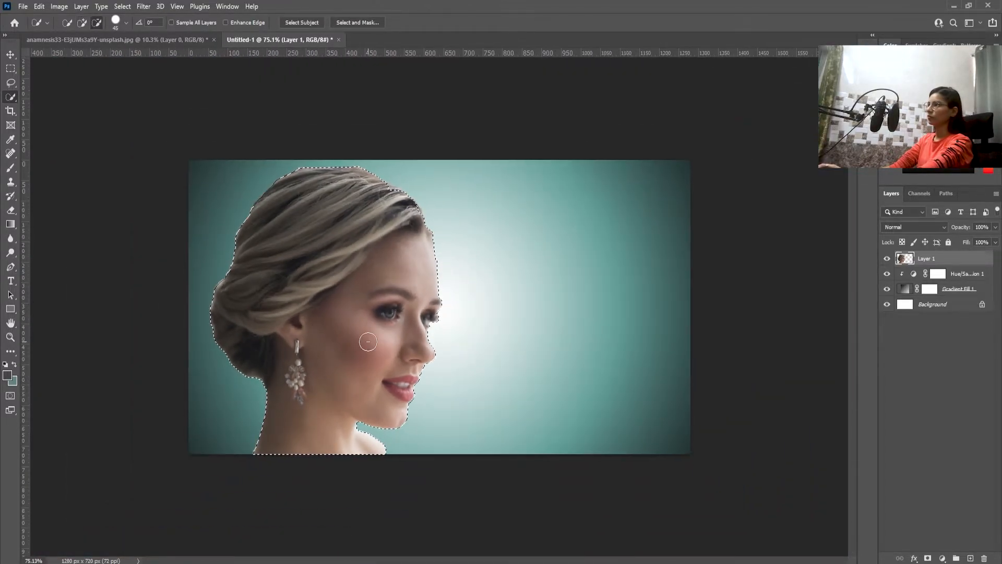
scroll(357, 116, up, 4)
drag(343, 92, 350, 87)
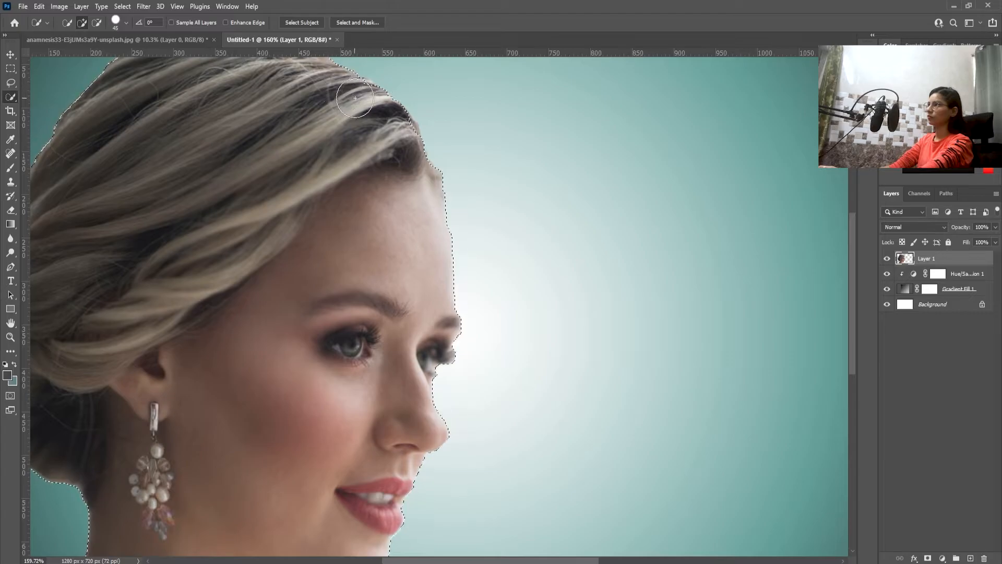
scroll(425, 213, down, 1)
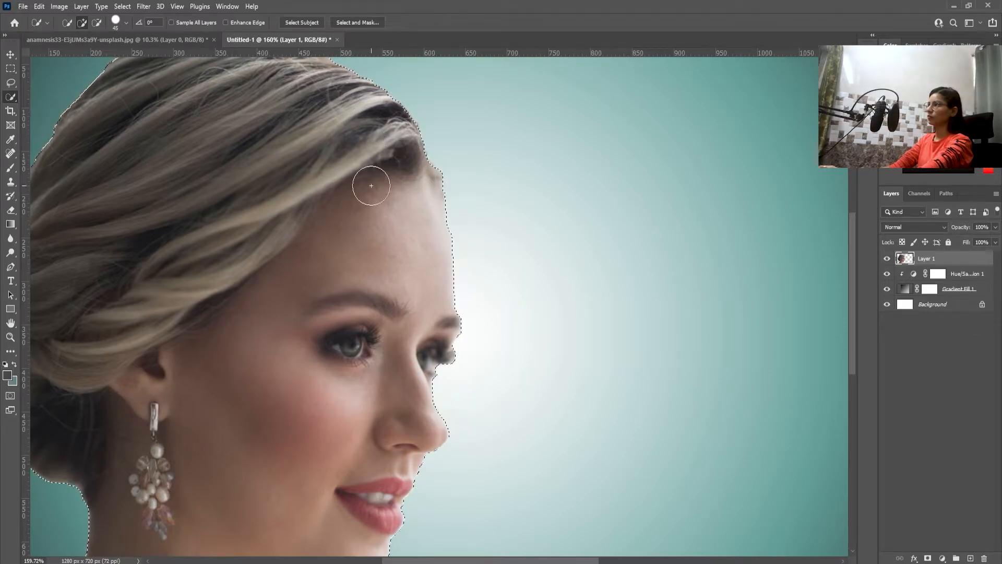
scroll(369, 183, down, 2)
scroll(376, 179, down, 3)
scroll(678, 398, up, 2)
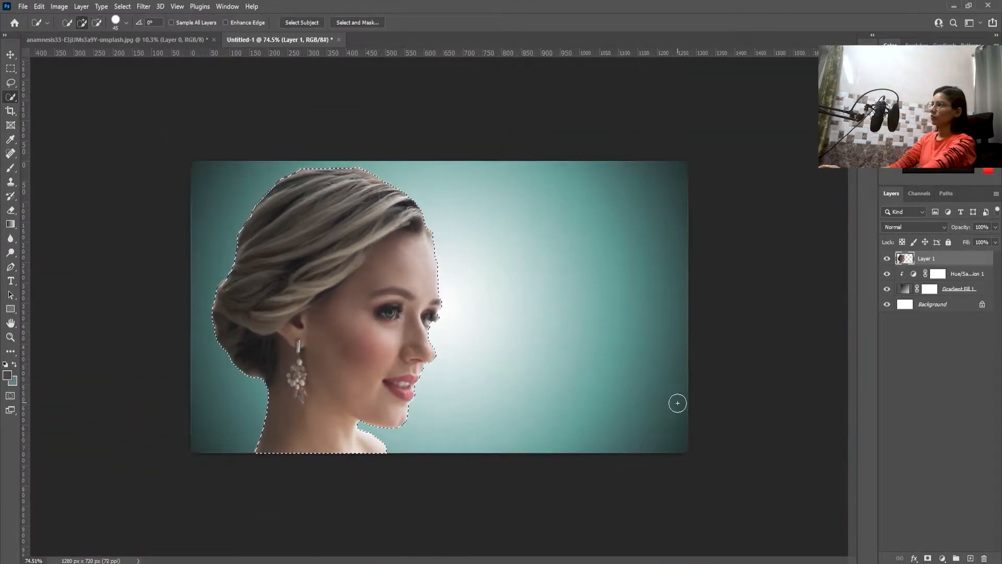
- Deselect the head, restore the selection with Reselect and turn it into a layer mask on Layer 1
key(ctrl+d)
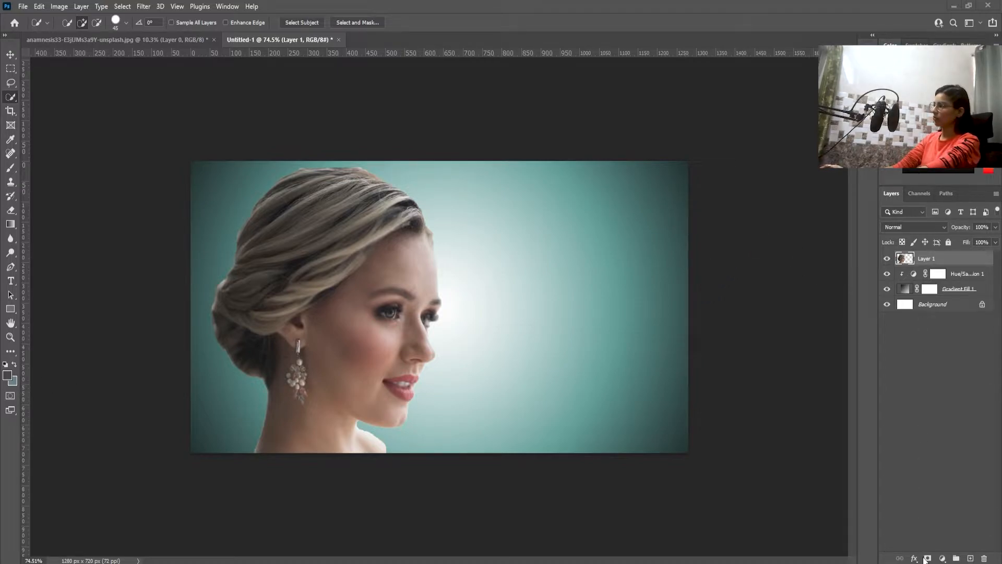
key(ctrl+shift+d)
click(928, 558)
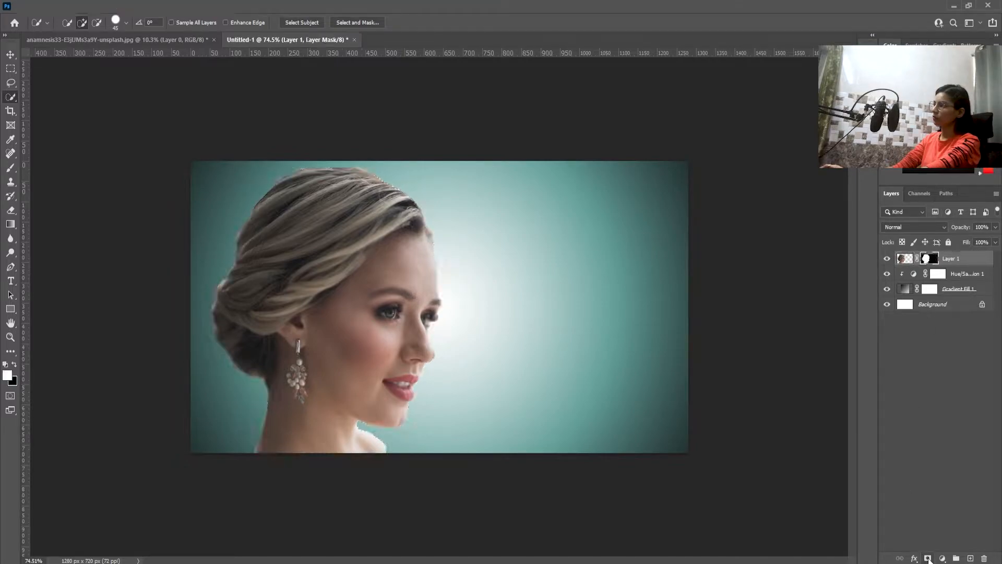
- Refine the Layer 1 mask in Select and Mask with Shift Edge set to -2%
right_click(928, 259)
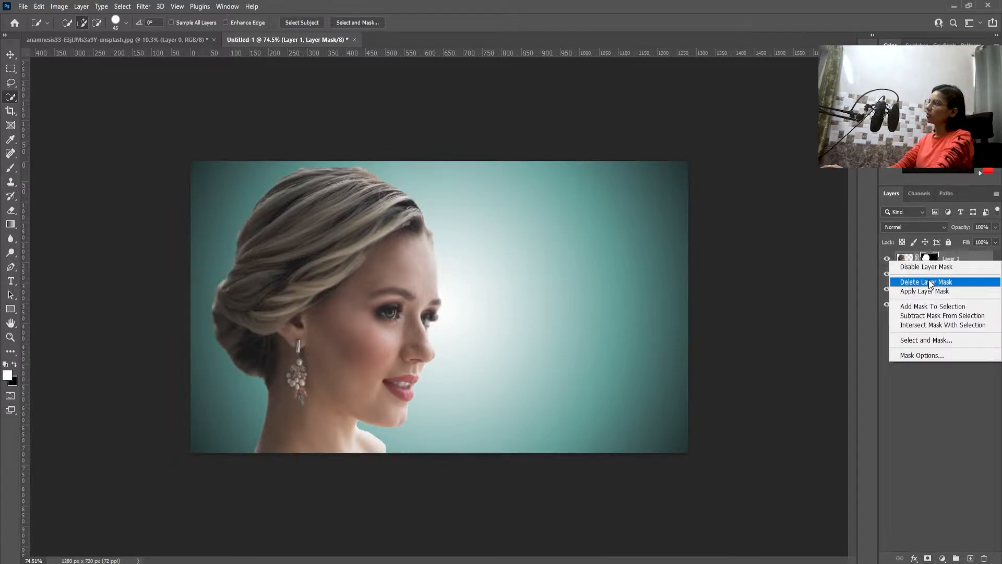
click(922, 343)
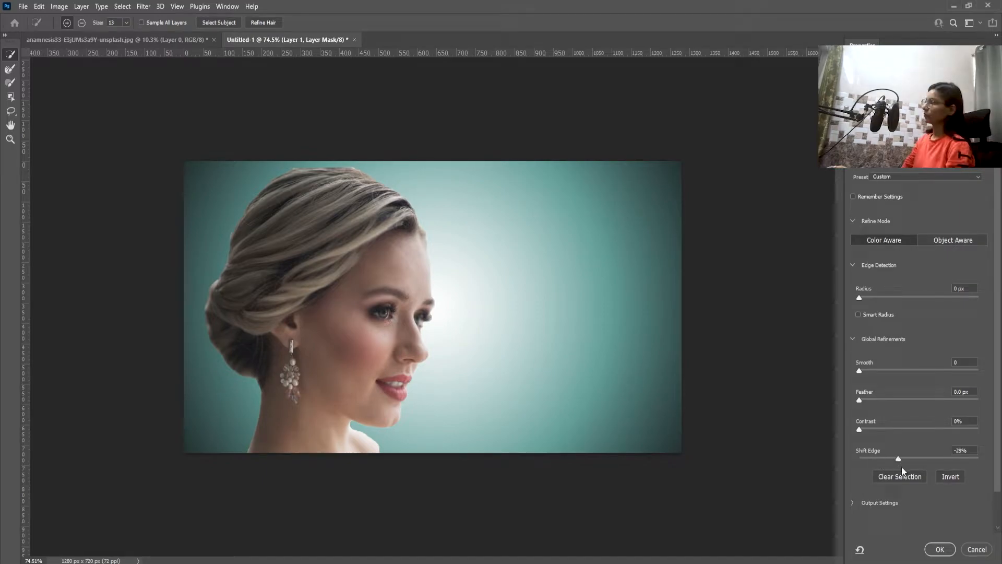
click(919, 459)
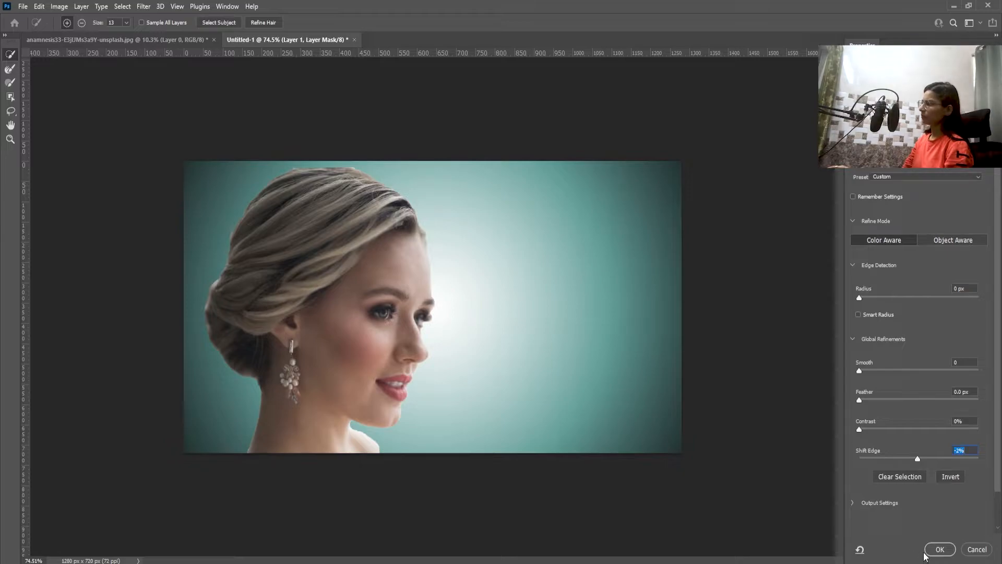
click(938, 550)
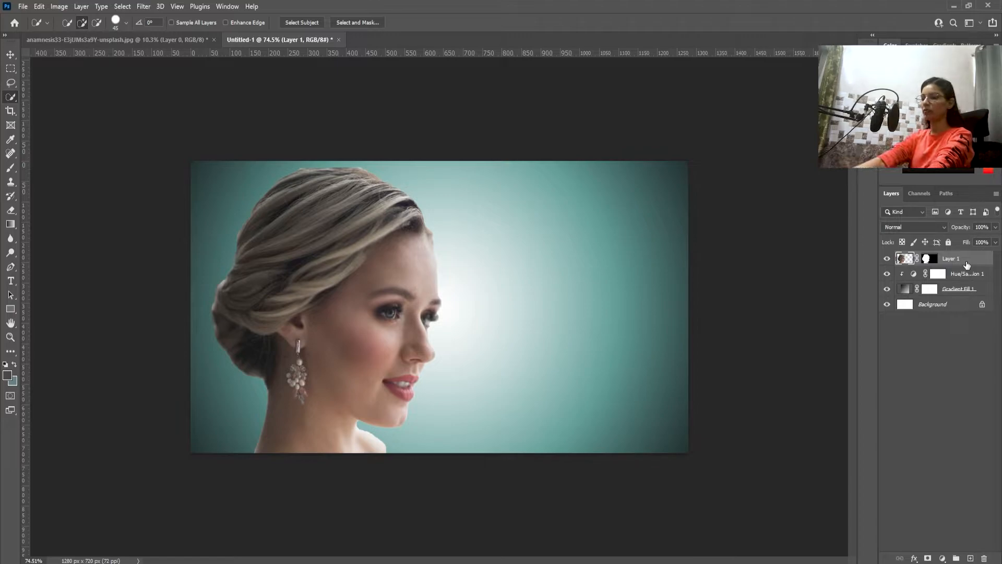
- Duplicate Layer 1, apply the layer mask on the copy and hide the original Layer 1
key(ctrl+j)
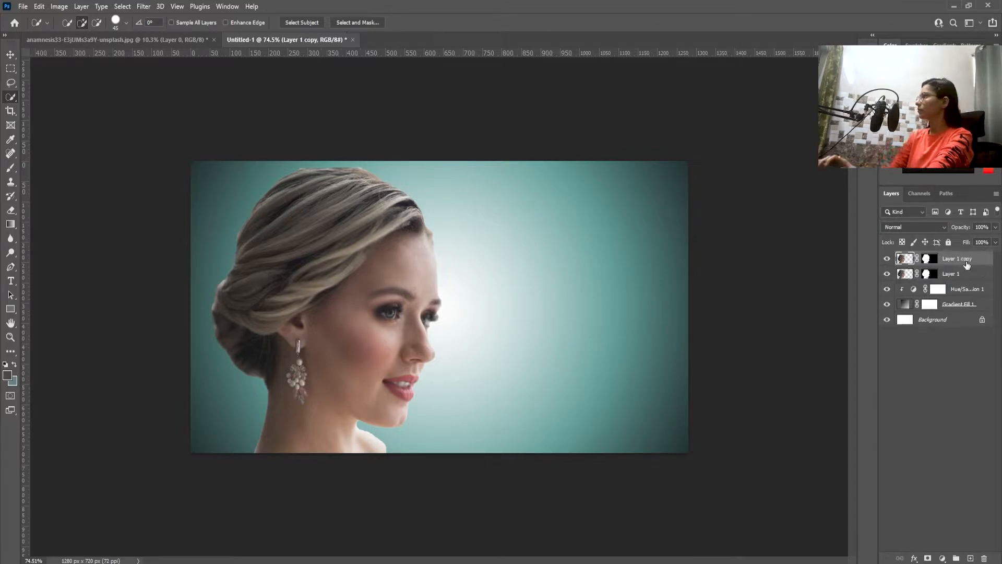
click(928, 259)
right_click(928, 258)
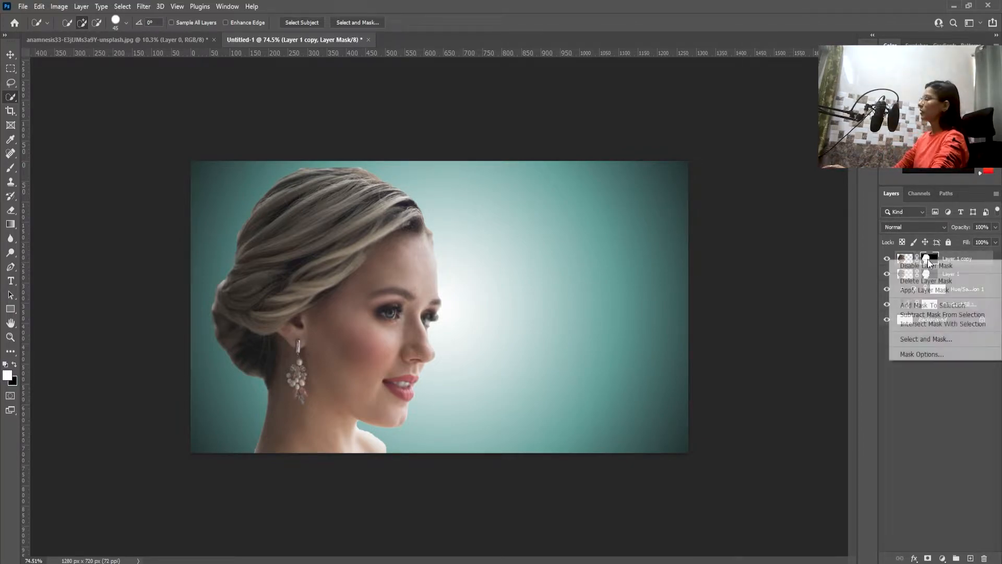
click(932, 291)
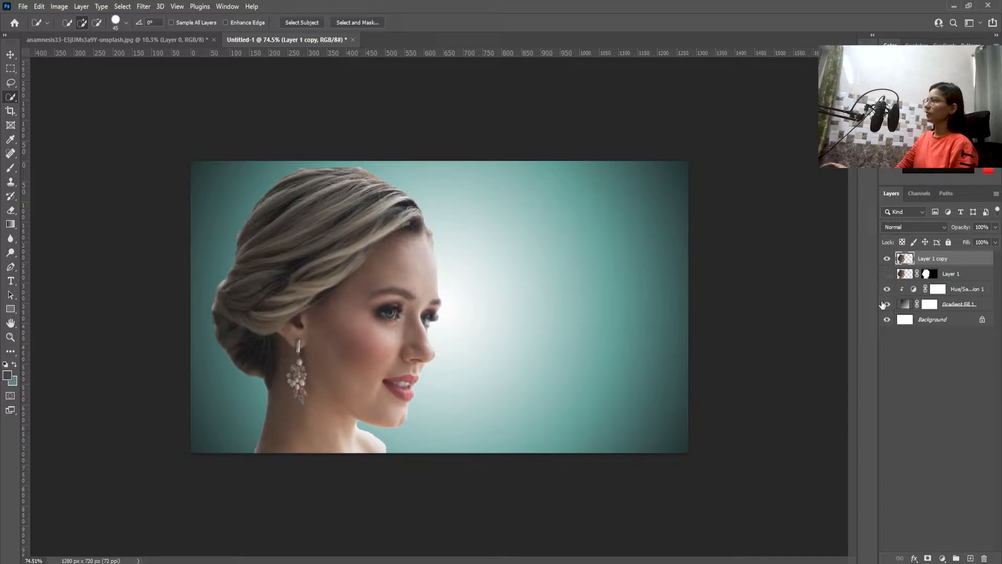
- Draw a closed Pen tool shape about 311 px wide over the face, curving from the forehead across the cheek to the chin
right_click(8, 268)
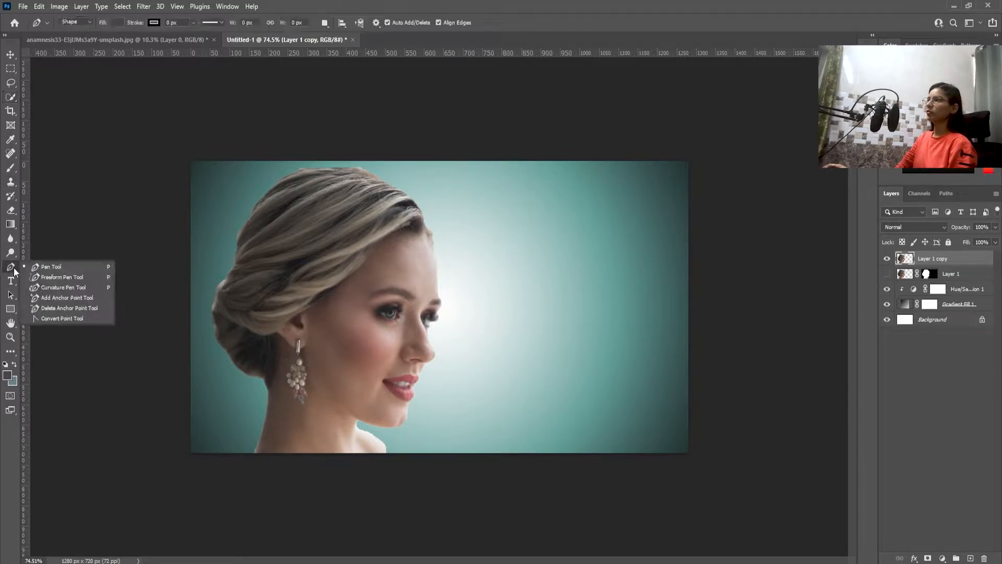
click(433, 237)
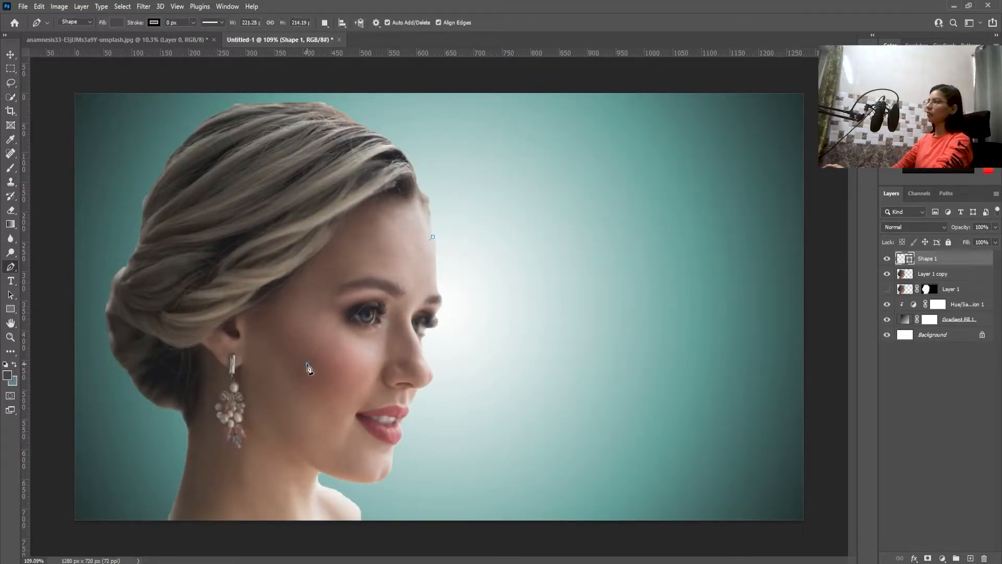
drag(307, 363, 325, 487)
click(482, 396)
click(457, 265)
click(433, 237)
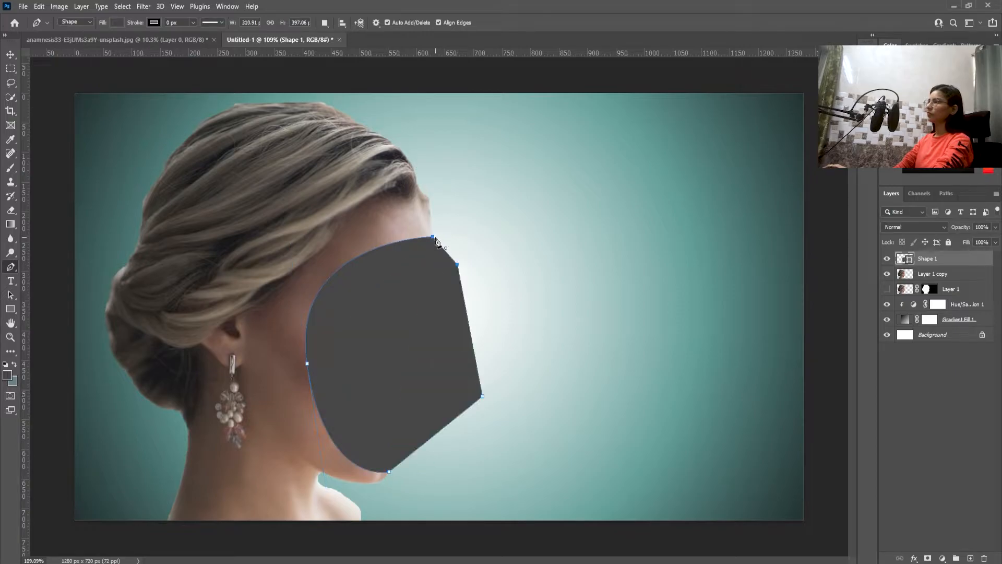
key(Return)
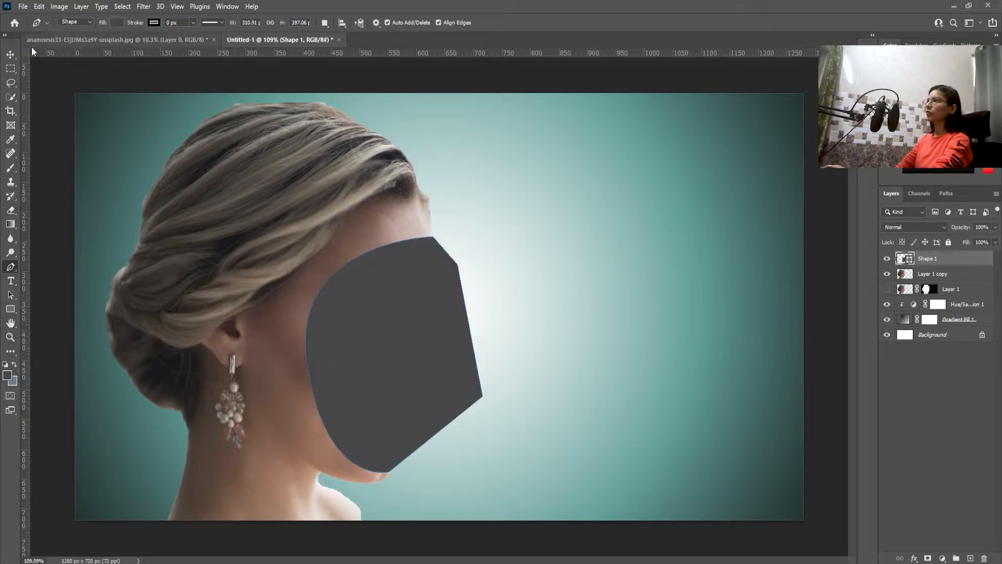
- Make a new anti-aliased selection from the face shape's path with a feather radius of 0 pixels
right_click(382, 278)
right_click(427, 280)
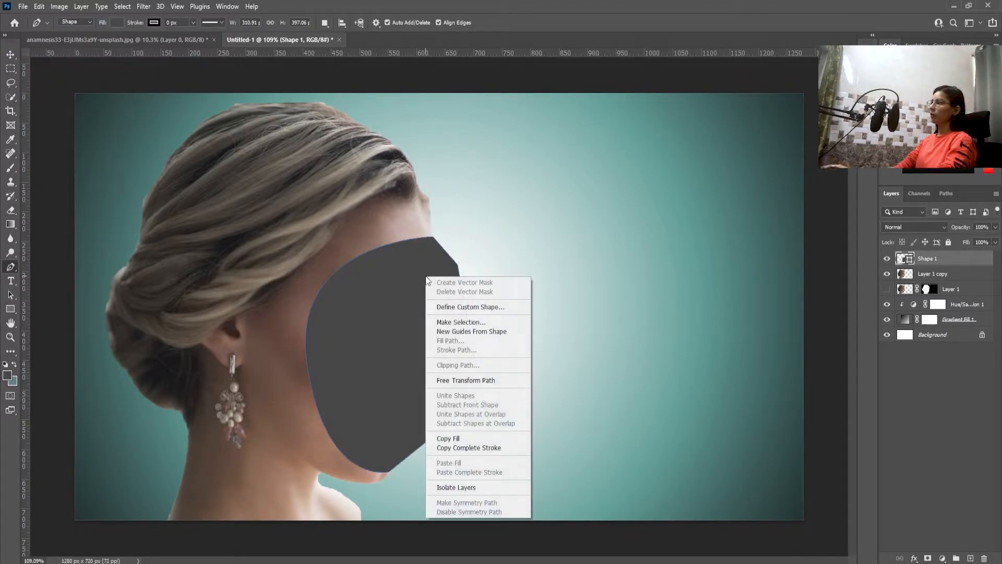
click(452, 322)
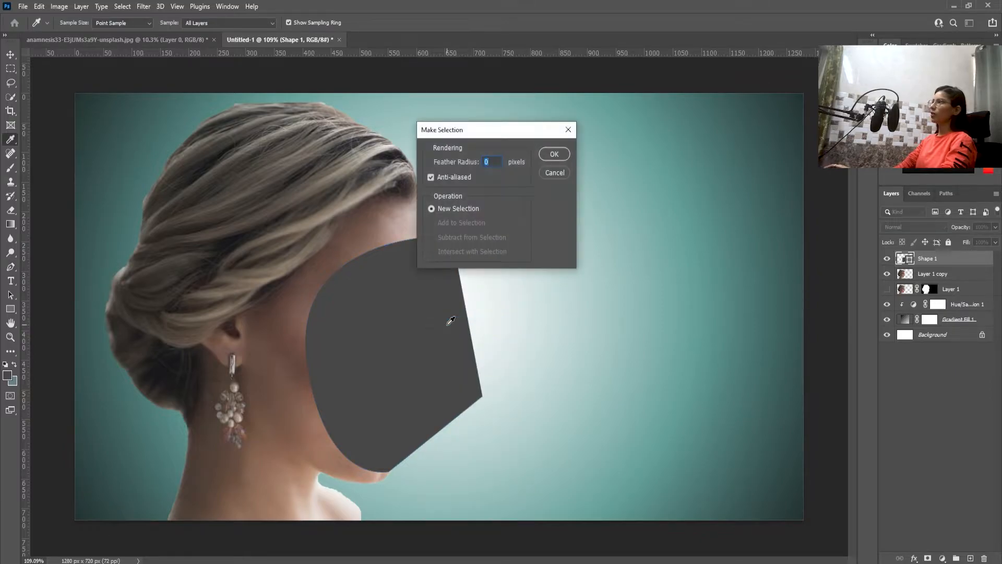
click(554, 154)
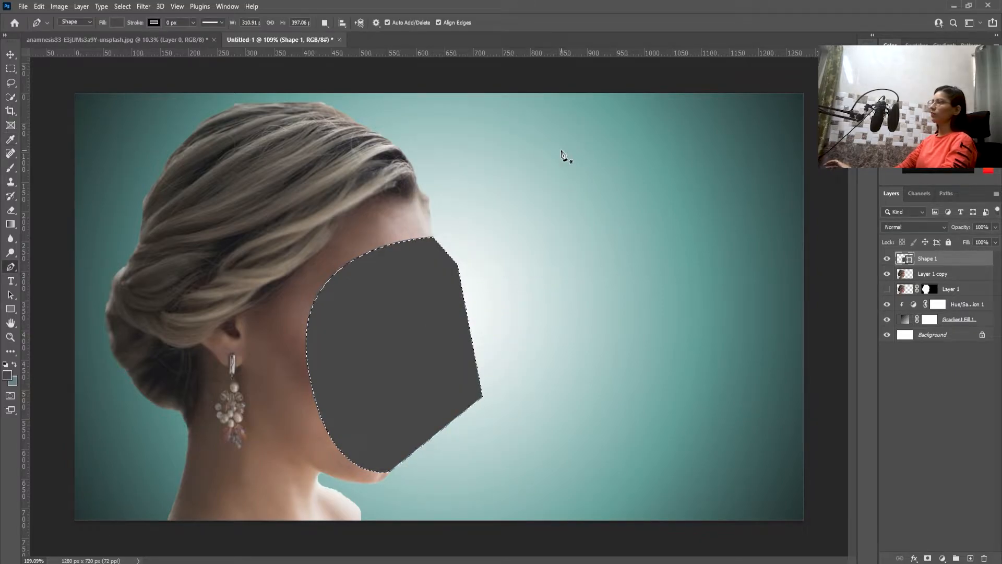
- Hide Shape 1 and cut the selected face out of Layer 1 copy onto its own layer with Layer Via Cut
click(888, 259)
key(ctrl+d)
right_click(10, 68)
click(50, 68)
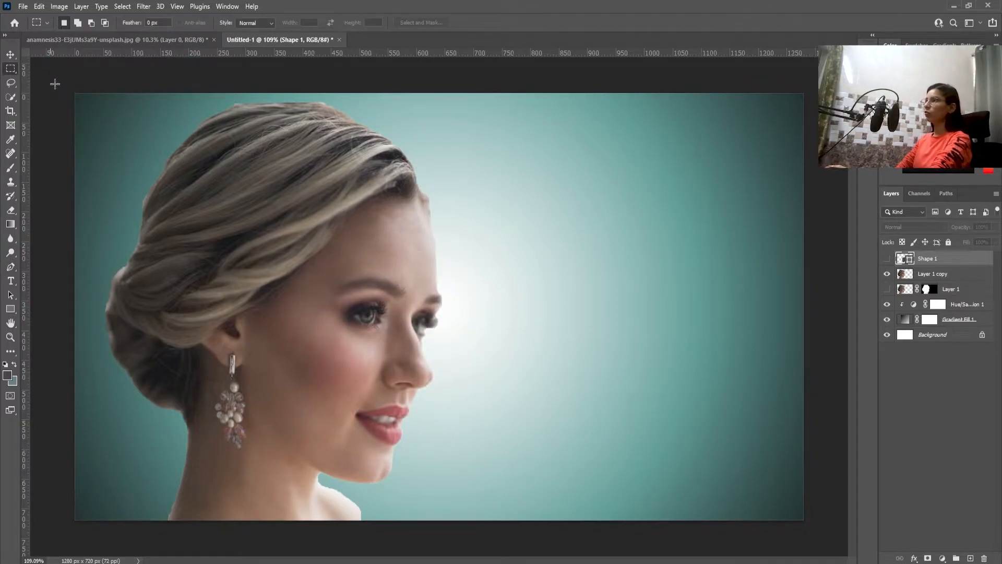
right_click(396, 279)
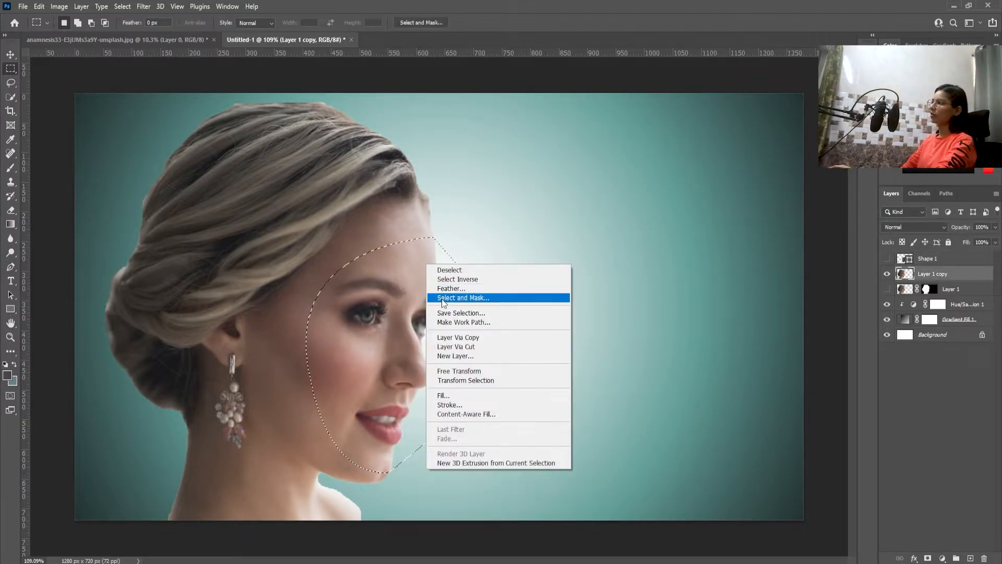
click(456, 347)
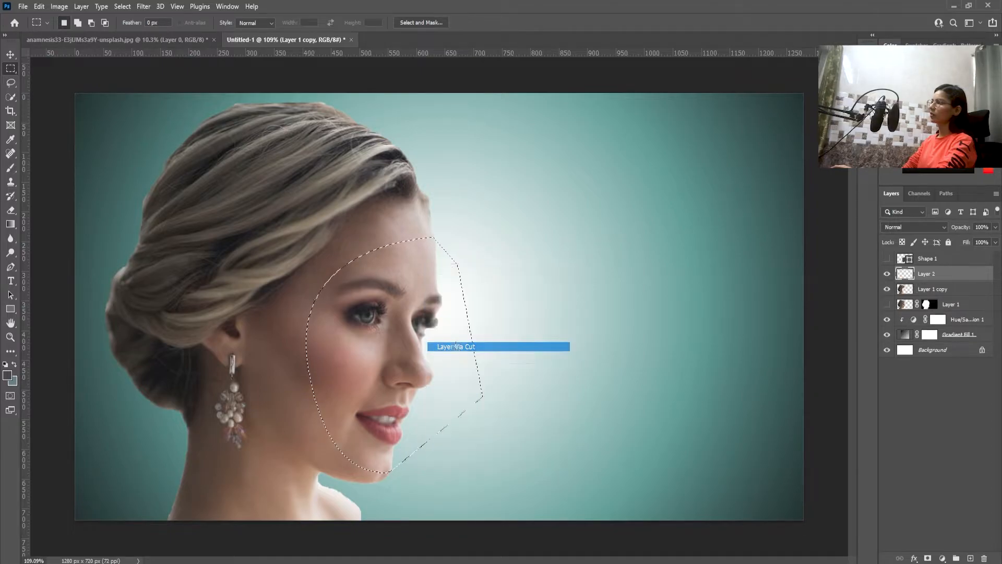
- Move the cut-out face away from the head, to the right of the canvas centre and slightly lower
click(10, 54)
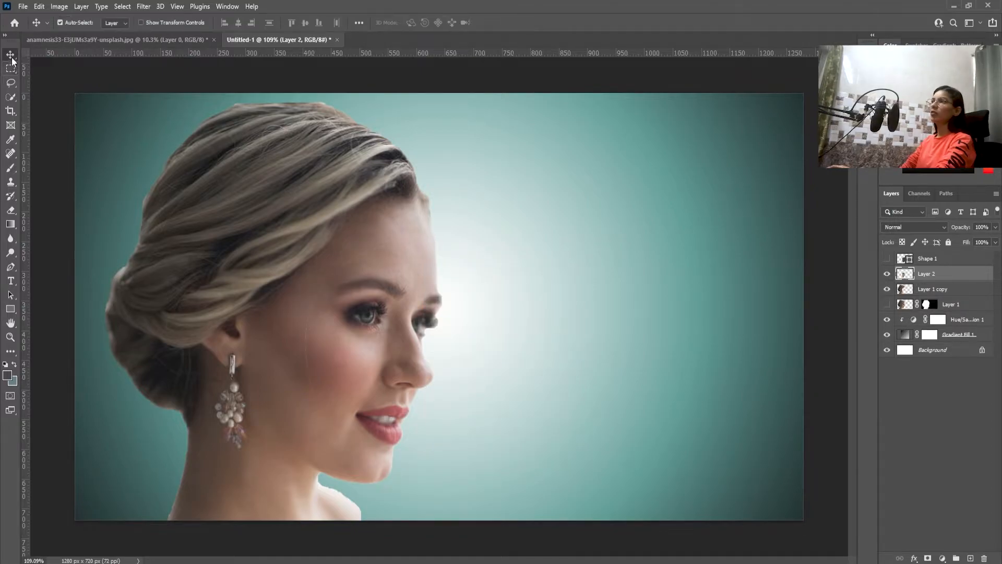
click(157, 165)
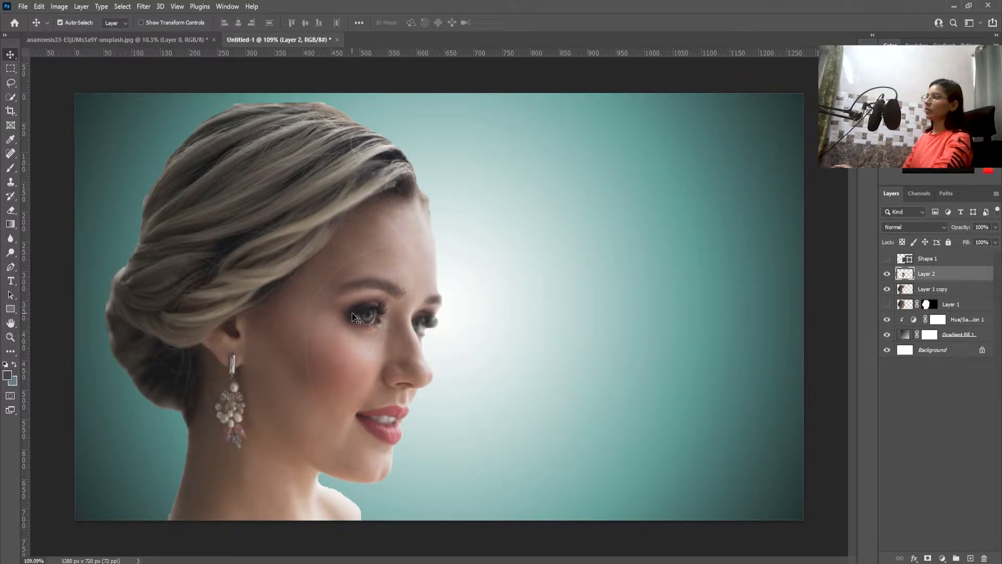
drag(354, 316, 542, 343)
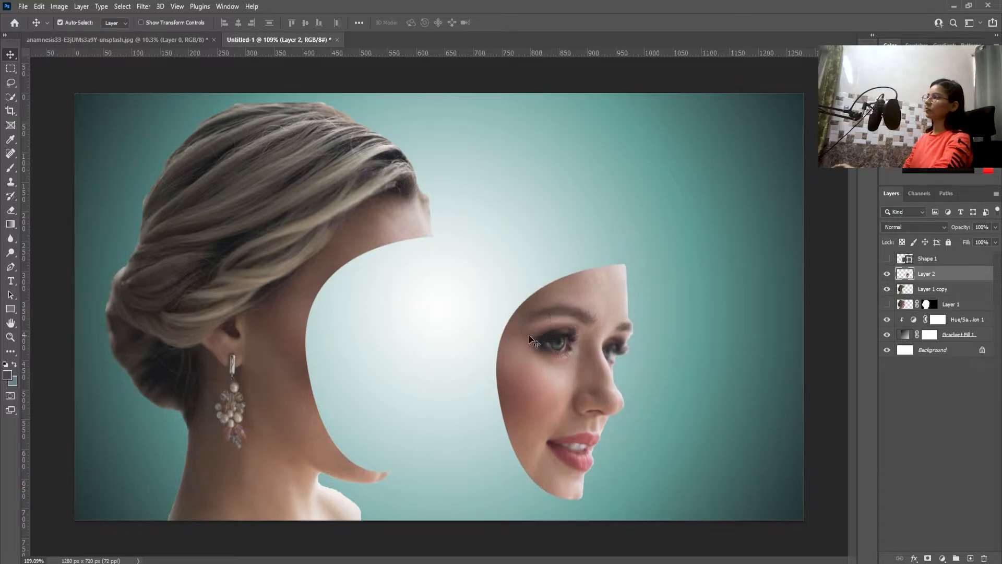
- Add a new empty layer between Layer 1 and Layer 1 copy, and activate the Pen tool
click(900, 306)
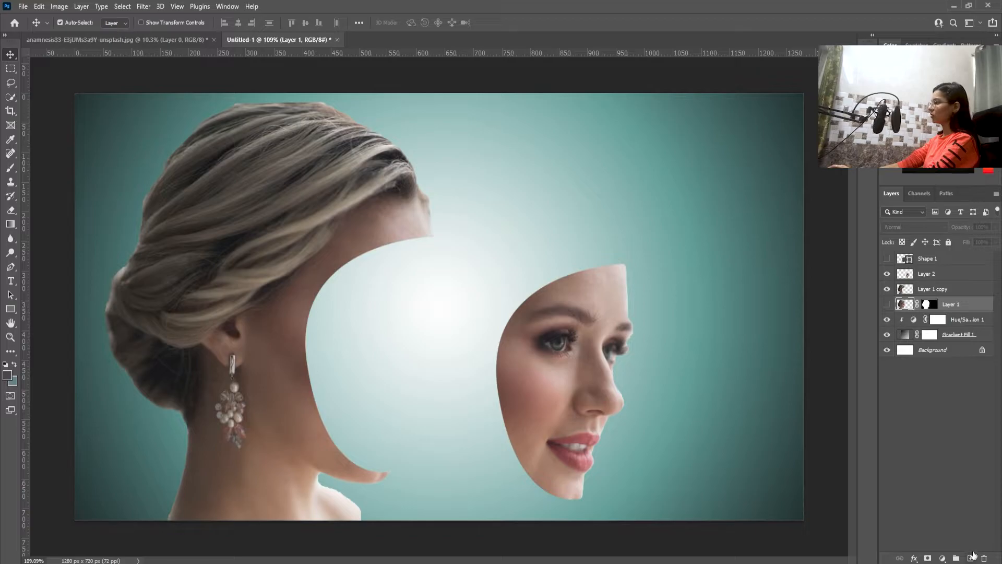
click(971, 558)
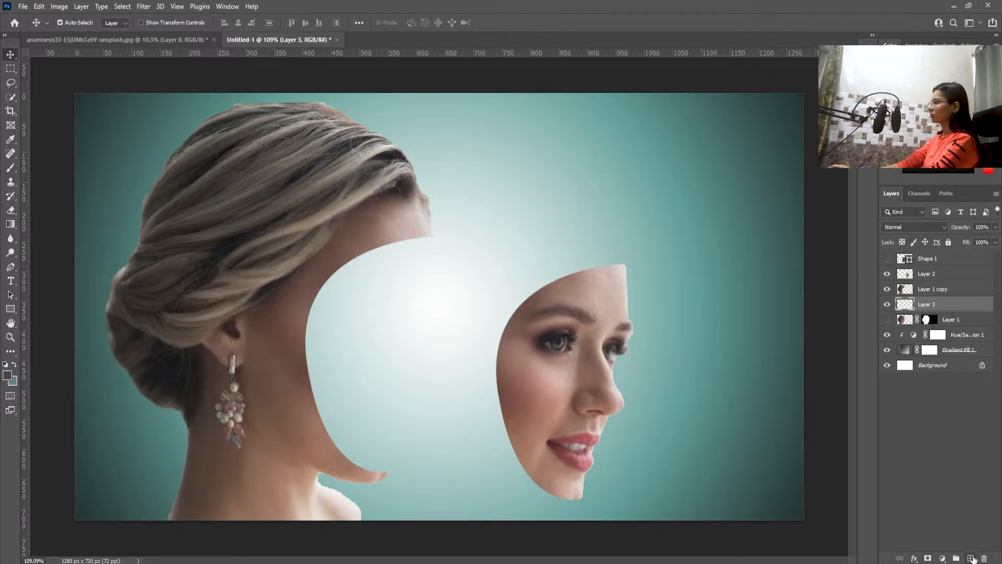
click(18, 268)
click(72, 269)
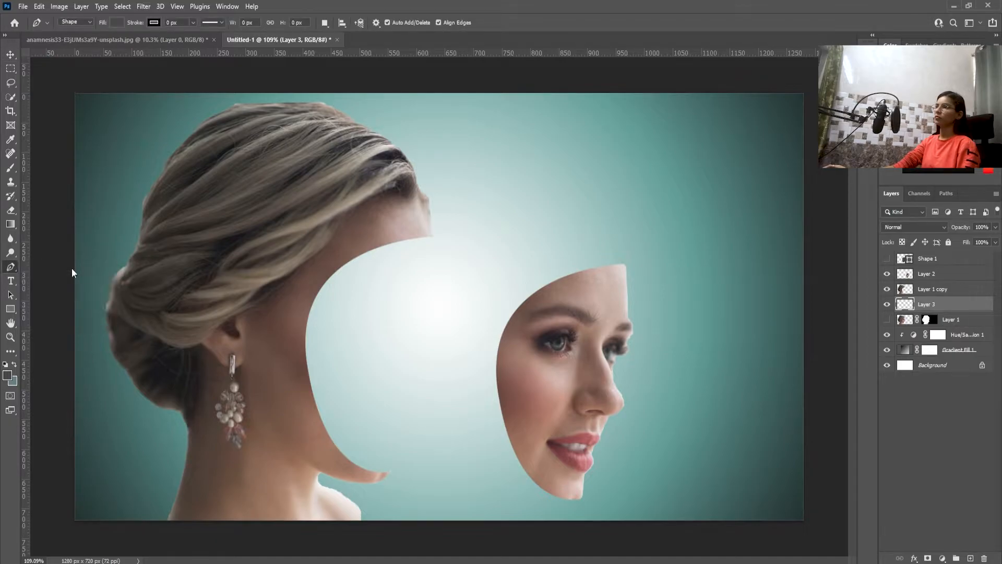
- Draw the front edge of a dark grey Pen shape across the face opening, from the forehead tip down to the chin
click(433, 236)
drag(368, 291, 377, 313)
drag(384, 444, 410, 482)
key(ctrl+z)
drag(359, 414, 416, 476)
key(ctrl+z)
key(ctrl+z)
click(381, 305)
key(ctrl+z)
click(376, 475)
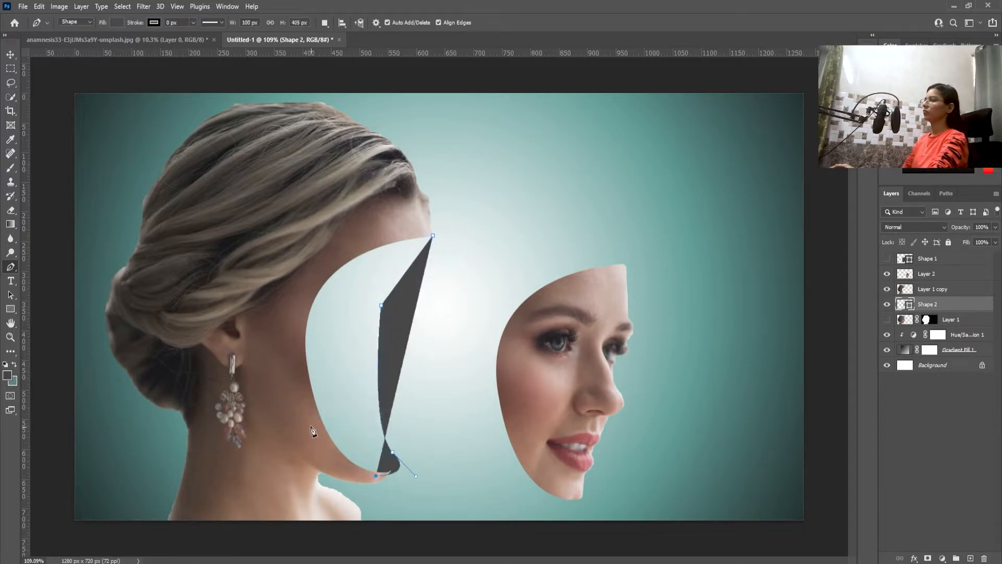
- Finish the dark grey Pen shape around the back of the face opening, closing it at the forehead tip
click(295, 398)
key(ctrl+z)
click(299, 428)
click(295, 350)
click(303, 295)
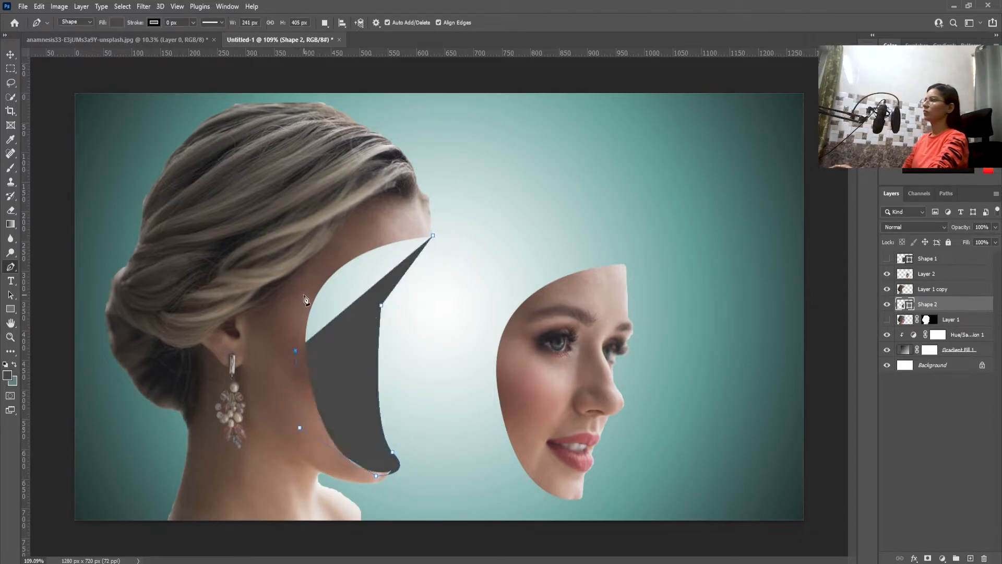
click(346, 245)
click(433, 236)
click(11, 54)
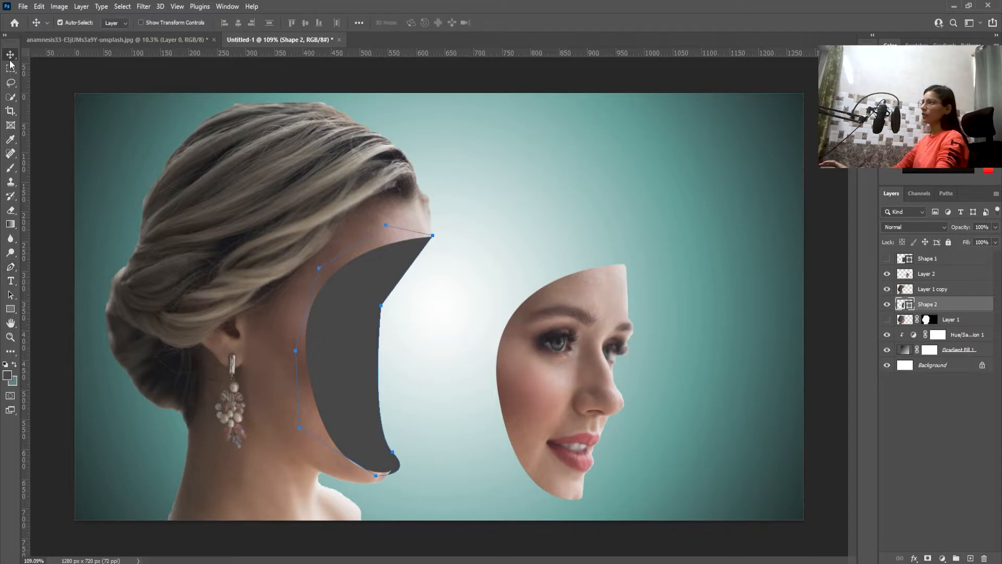
click(481, 144)
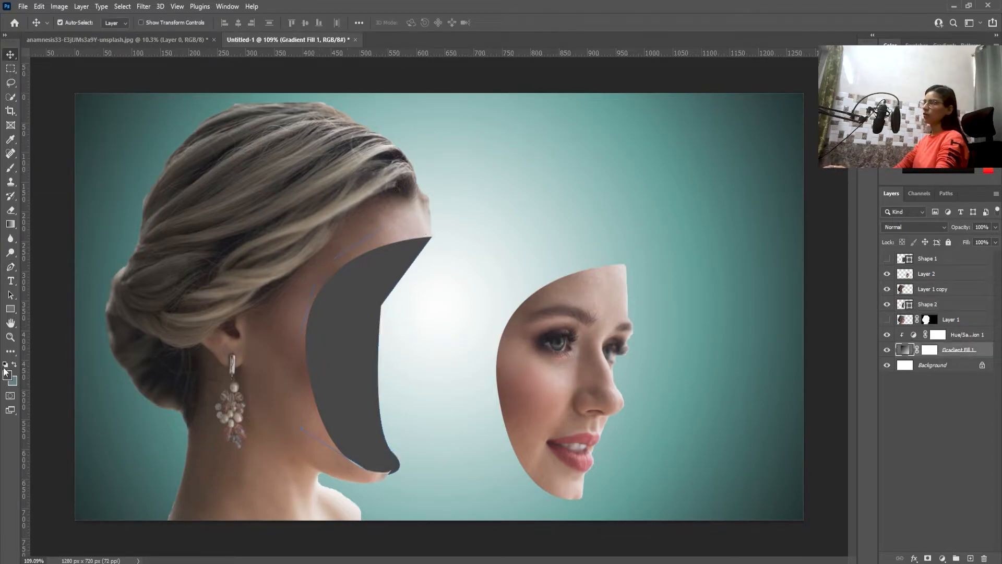
- Recolour Shape 2 with a brownish foreground colour, #7e6b5f
click(937, 306)
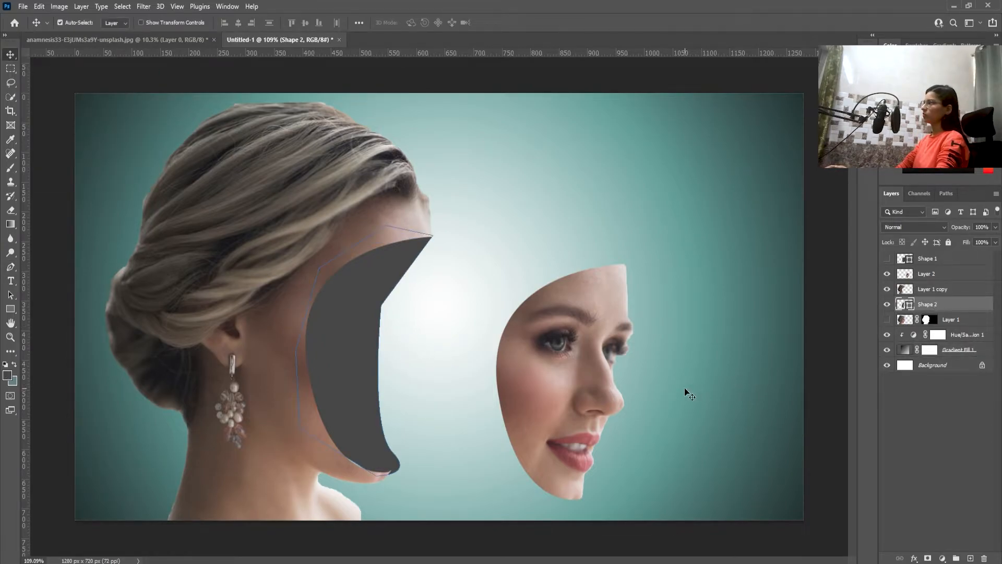
key(Return)
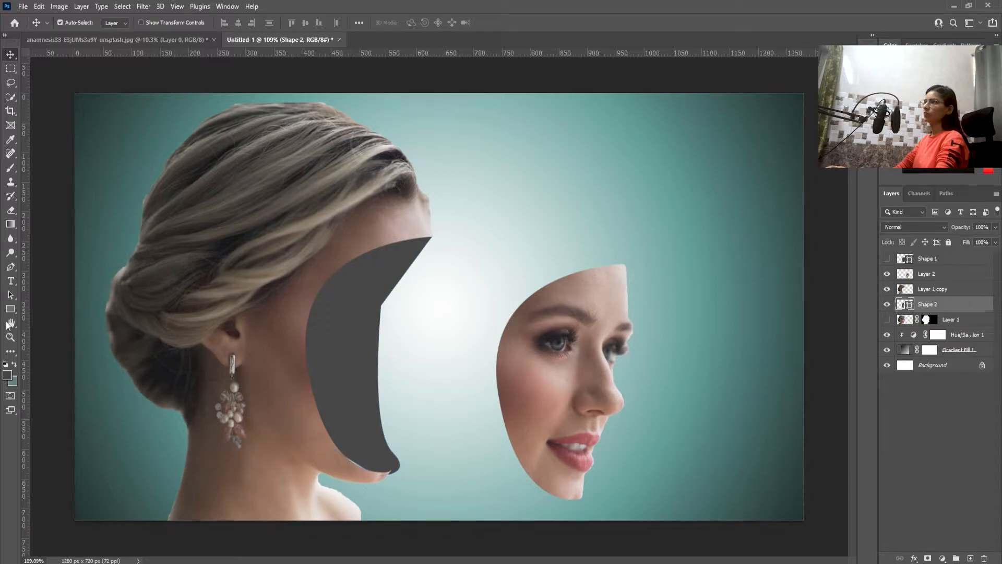
click(8, 374)
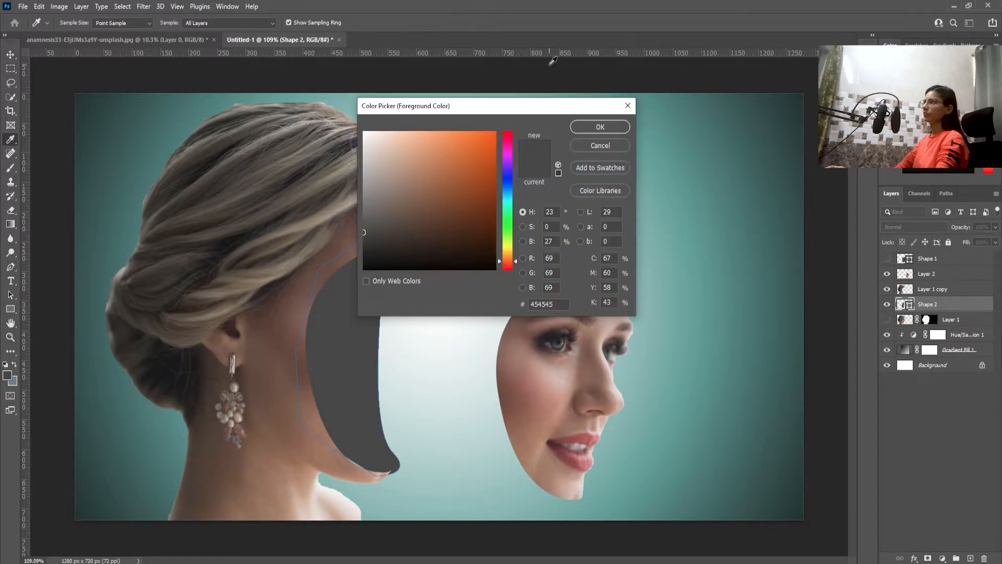
mouse_move(425, 165)
mouse_down()
mouse_move(383, 227)
mouse_move(395, 200)
mouse_up()
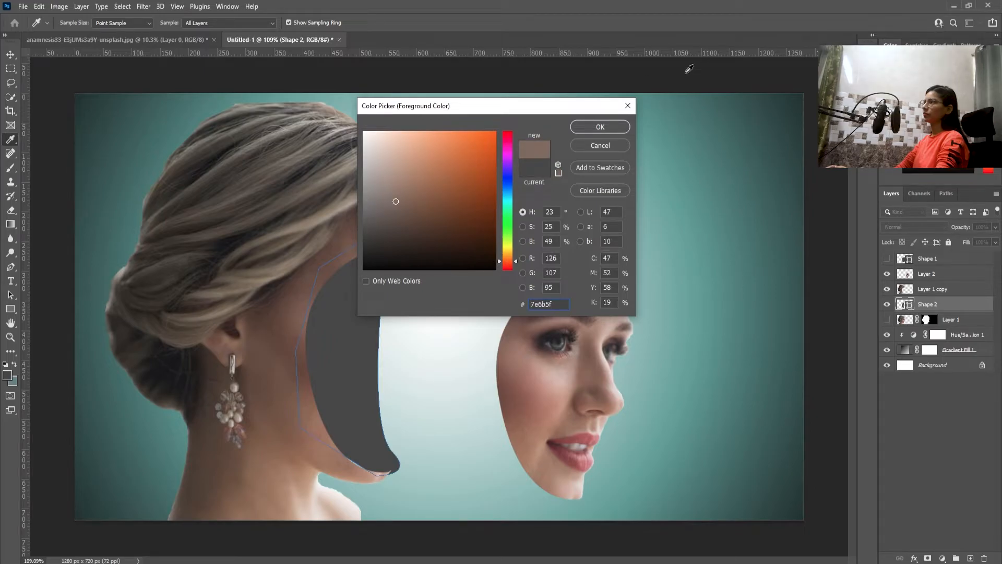
click(599, 127)
key(v)
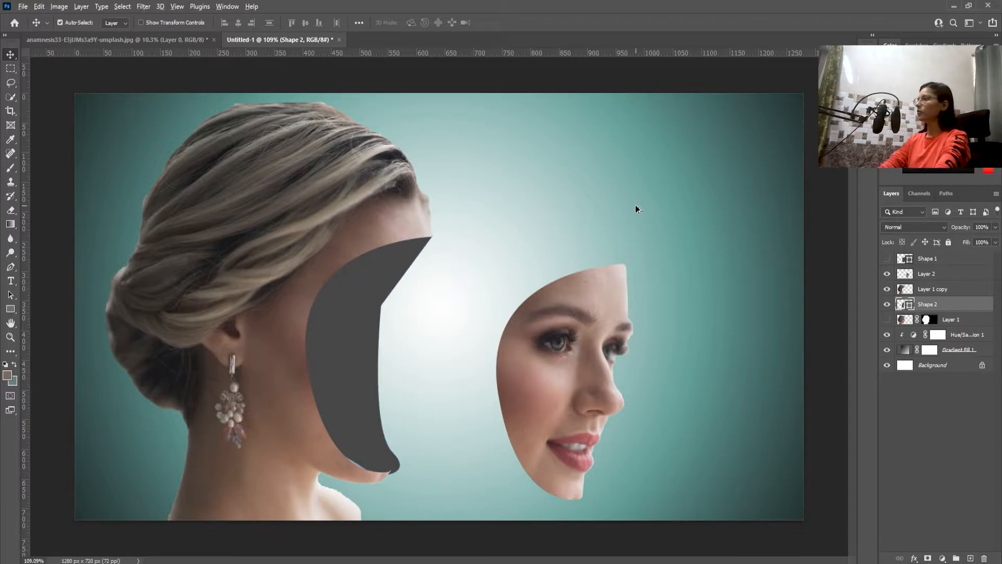
- Apply a smooth Outer Bevel to Layer 1 copy with depth 199%, size 9 px and soften 0 px
click(960, 288)
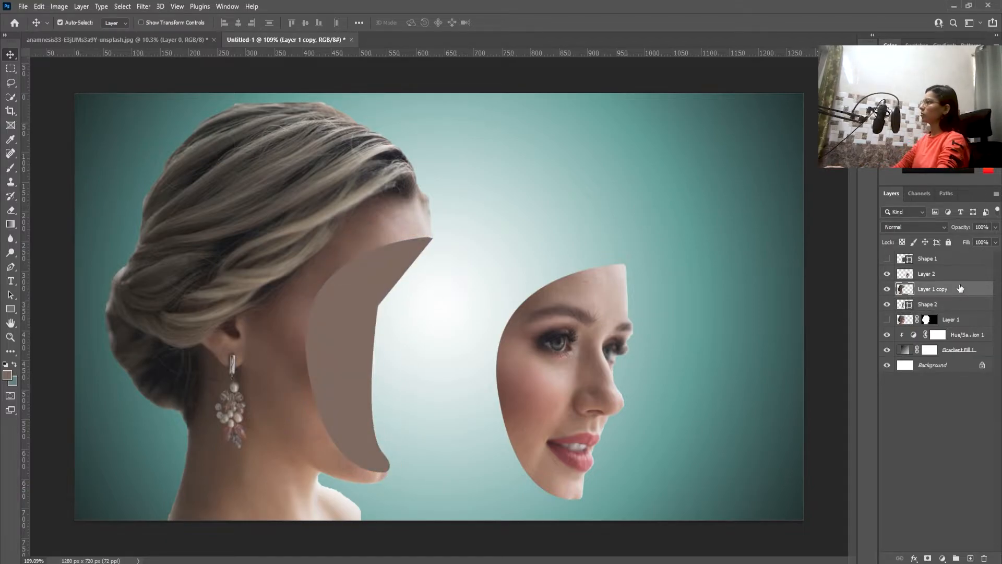
double_click(959, 290)
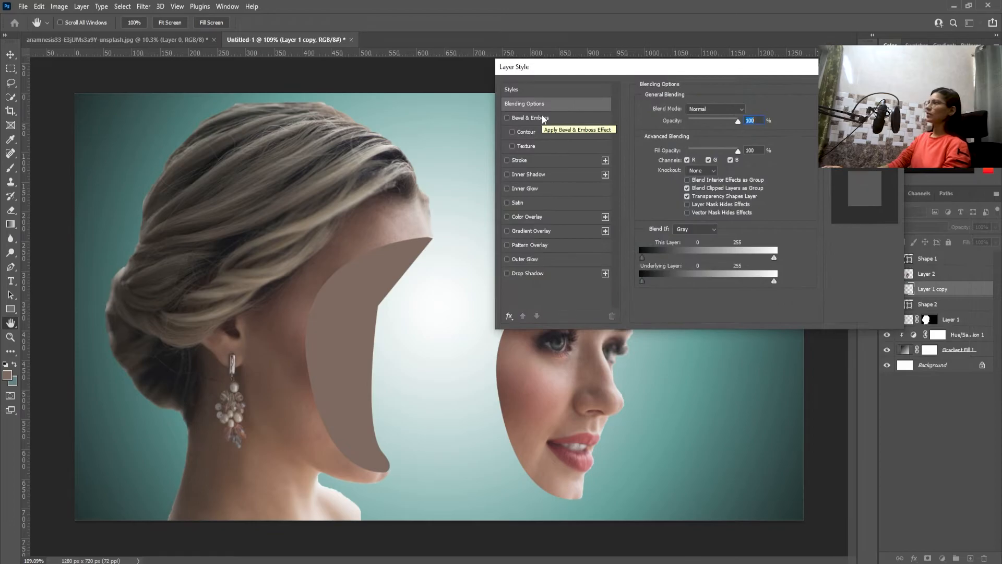
click(543, 118)
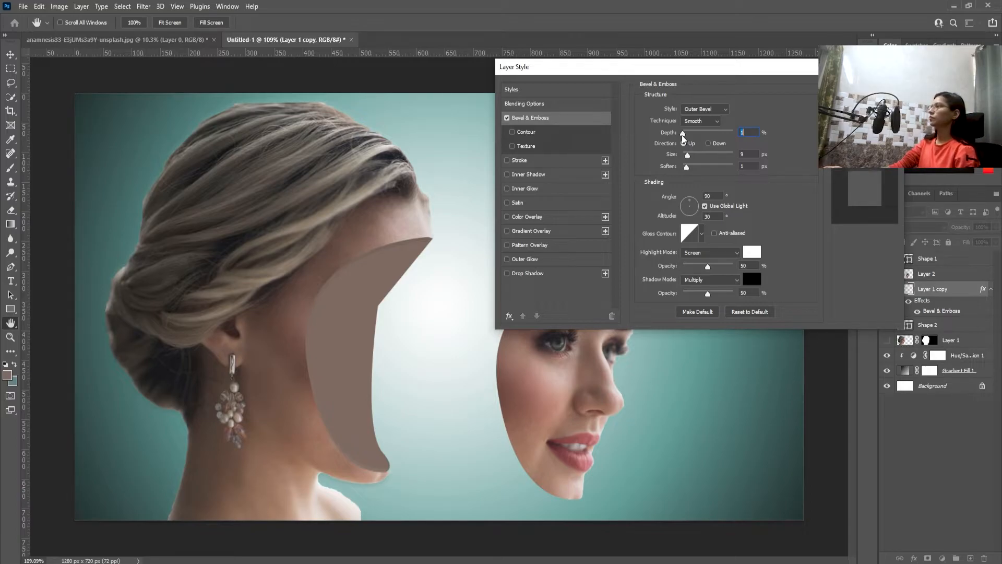
drag(689, 135, 692, 134)
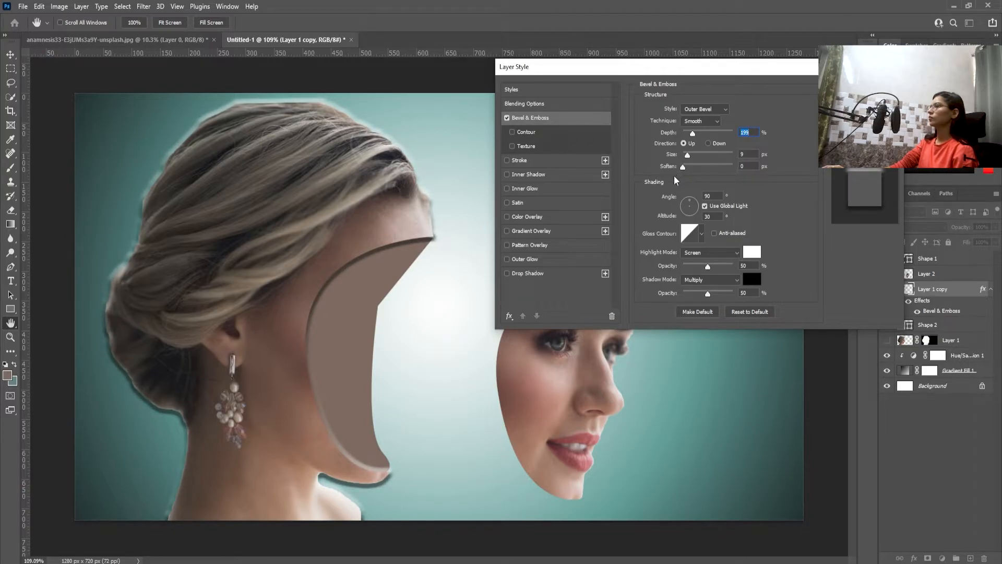
key(Tab)
key(Tab)
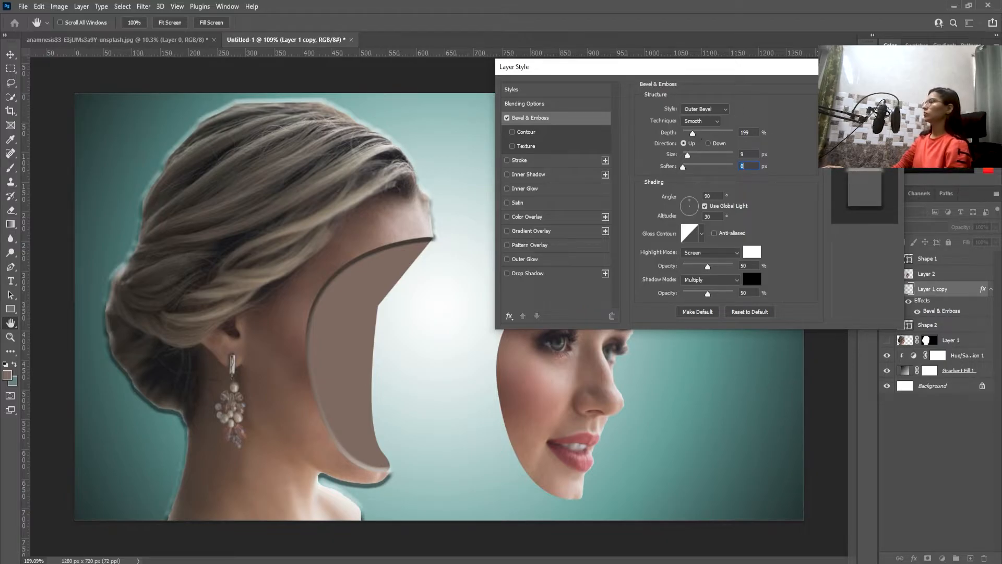
click(864, 96)
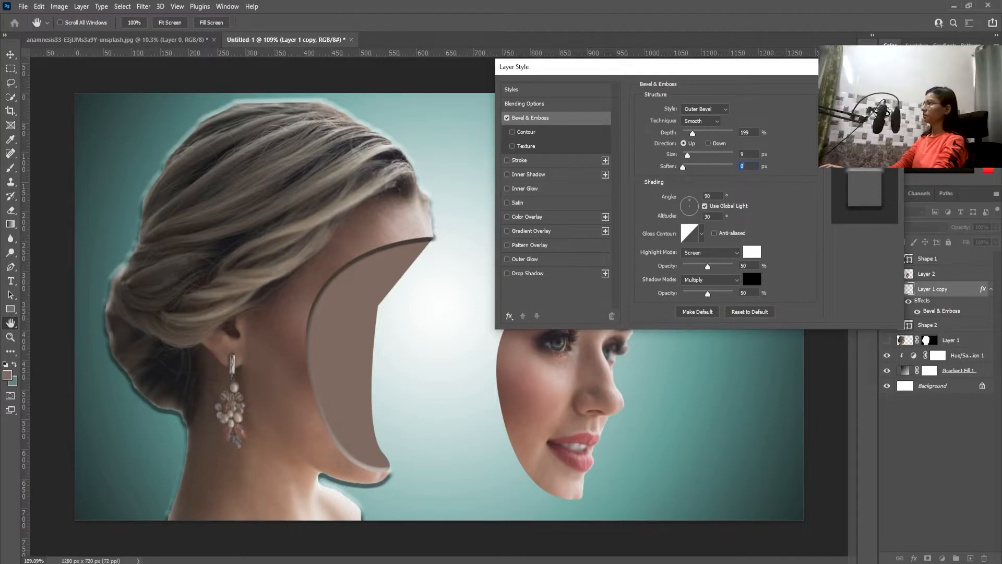
- Split Layer 1 copy's bevel effect into separate layers and erase the bevel shadow around the head's outer edge
right_click(989, 290)
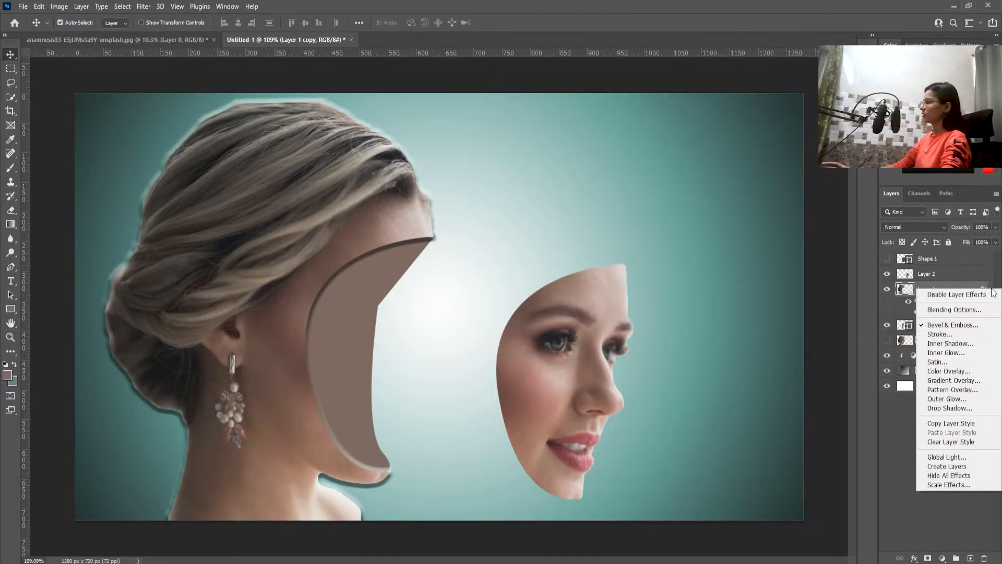
click(964, 465)
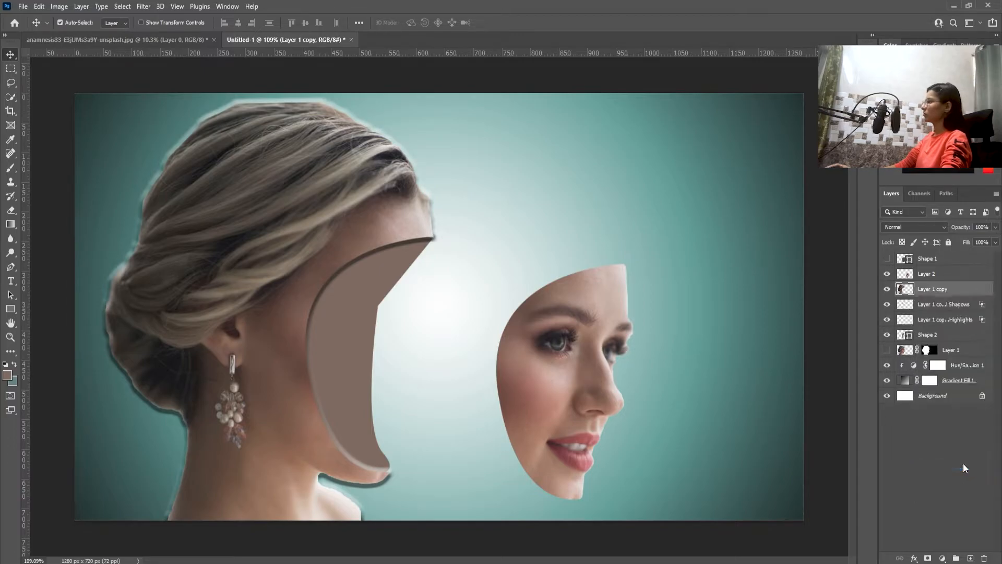
click(938, 305)
click(18, 216)
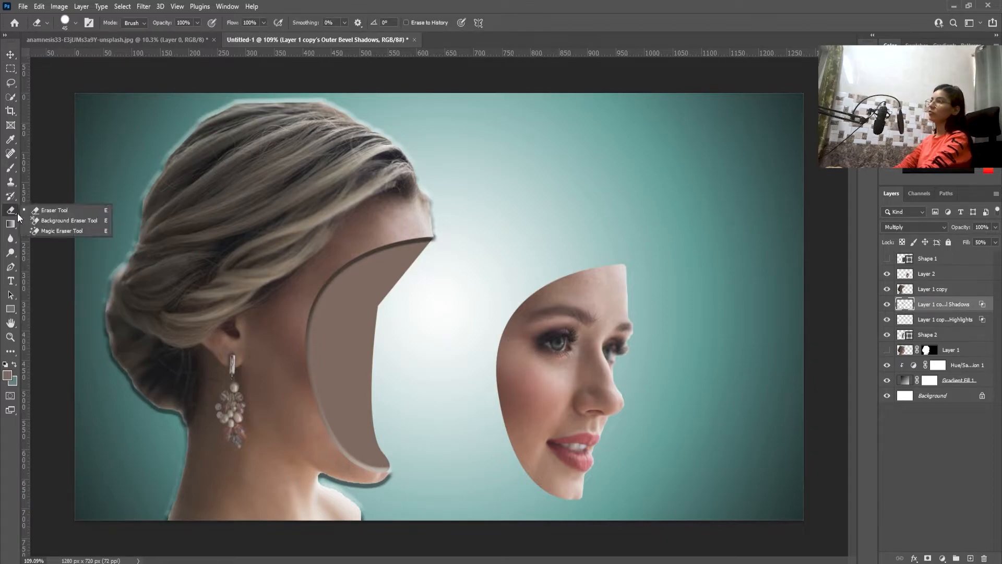
click(61, 210)
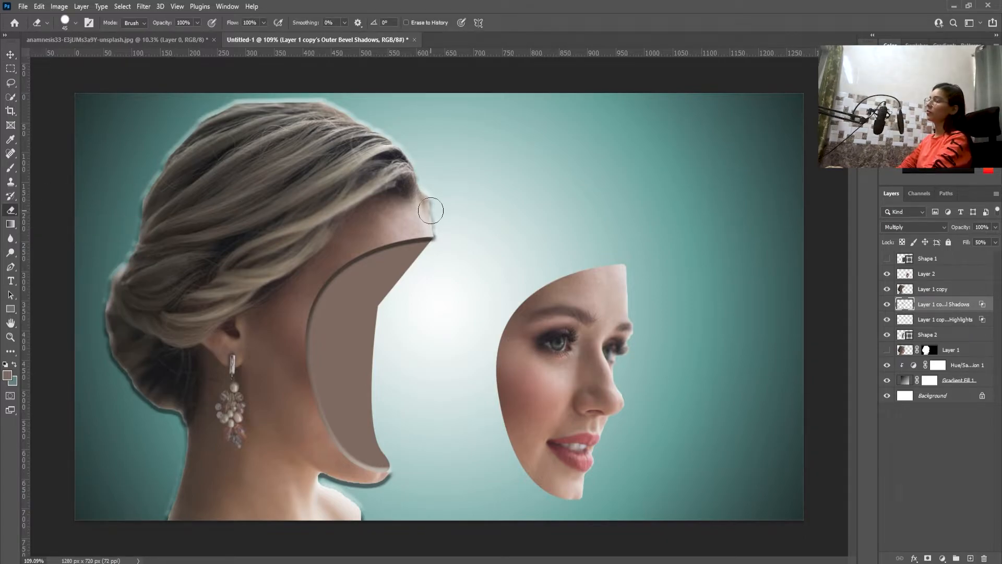
- Erase the white glow around the outside of the head and neck on the Outer Bevel Highlights layer
click(942, 320)
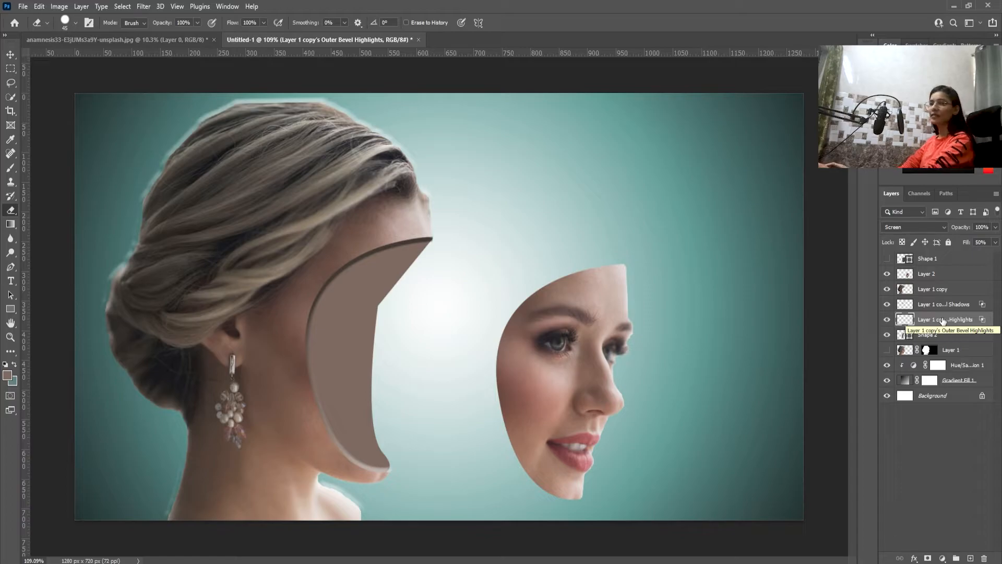
click(17, 213)
click(17, 213)
click(17, 213)
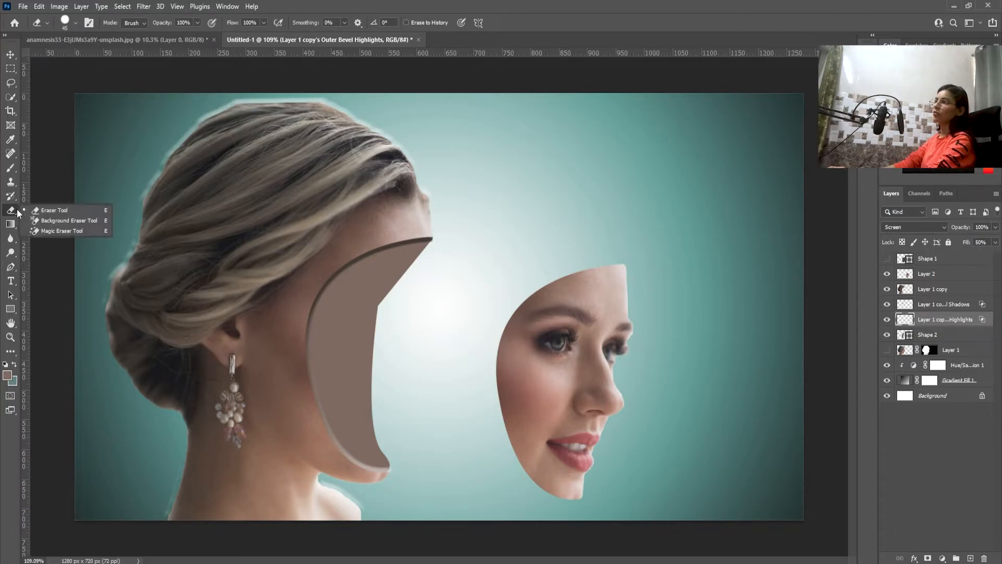
click(38, 213)
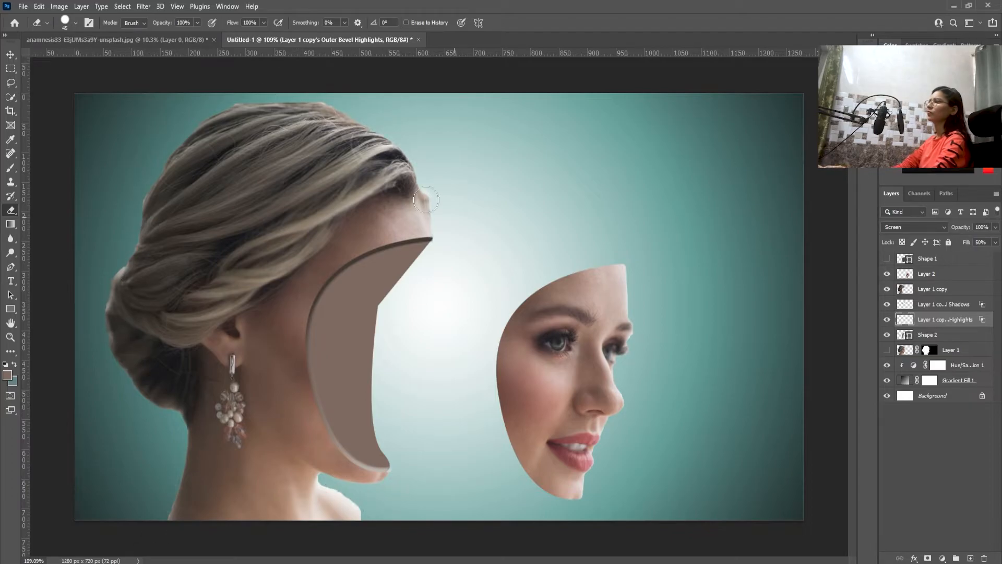
key(ctrl+0)
click(11, 55)
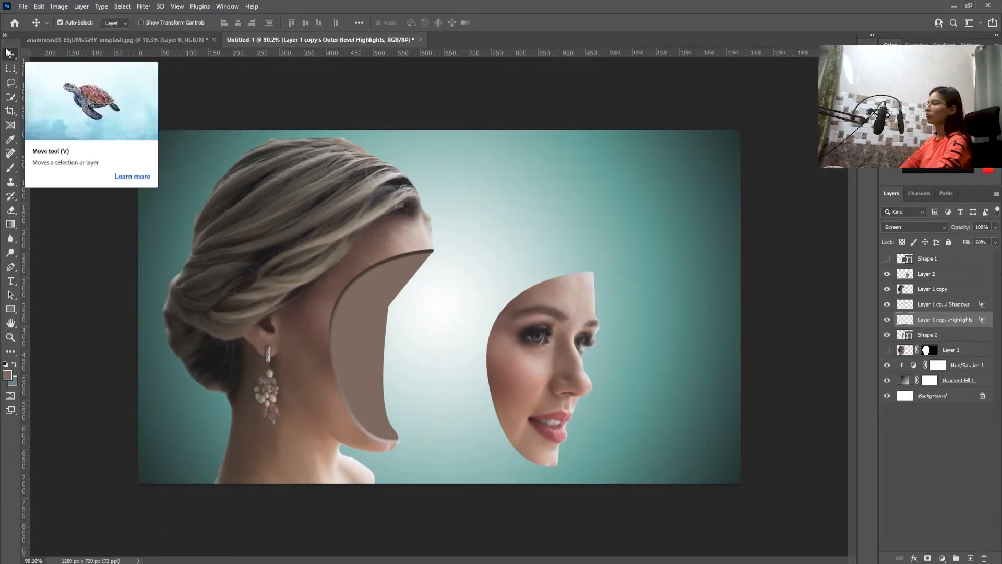
- Apply a smooth Outer Bevel to Layer 2's cut-out face with depth 459%, size 7 px and soften 11 px
click(942, 290)
click(955, 273)
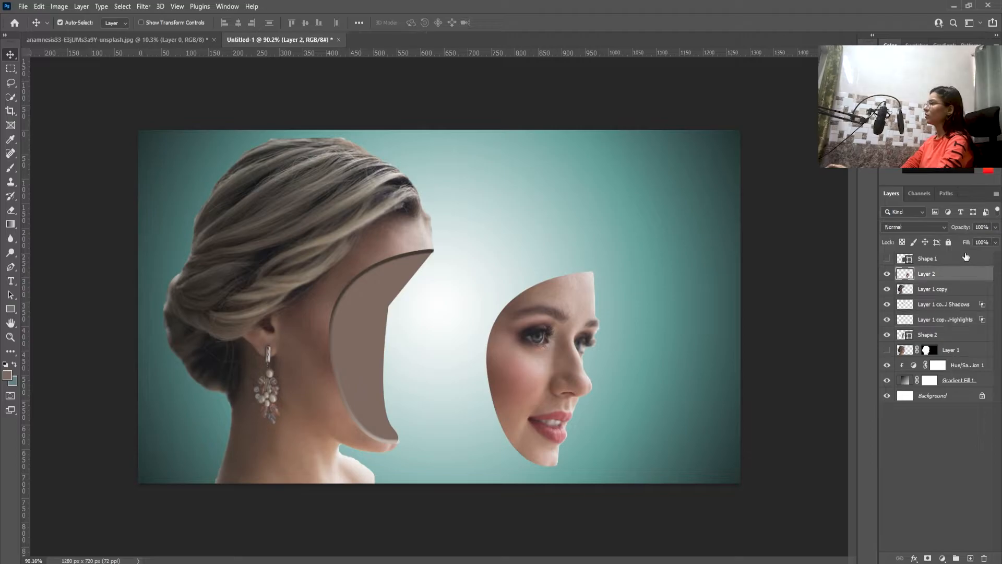
double_click(960, 275)
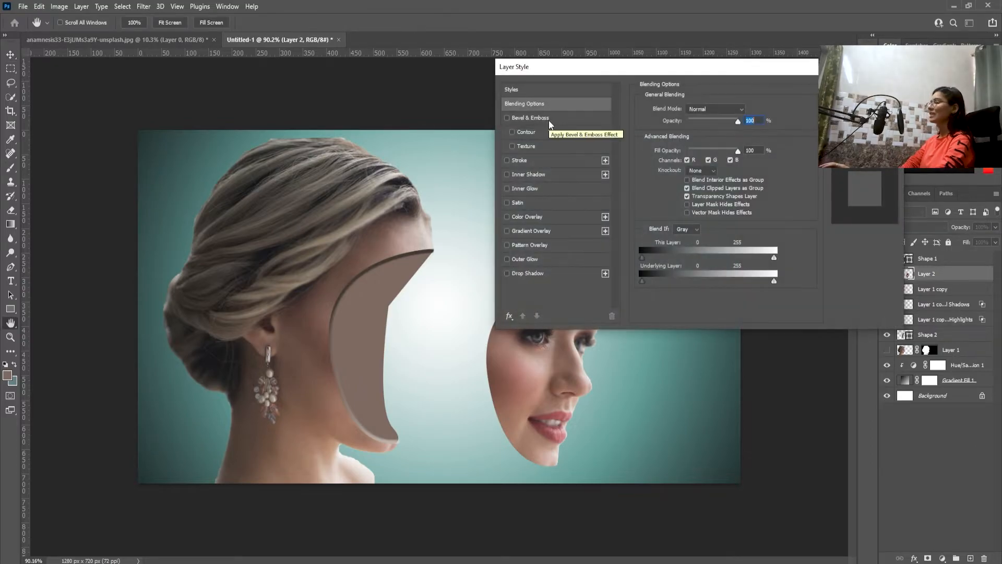
click(549, 120)
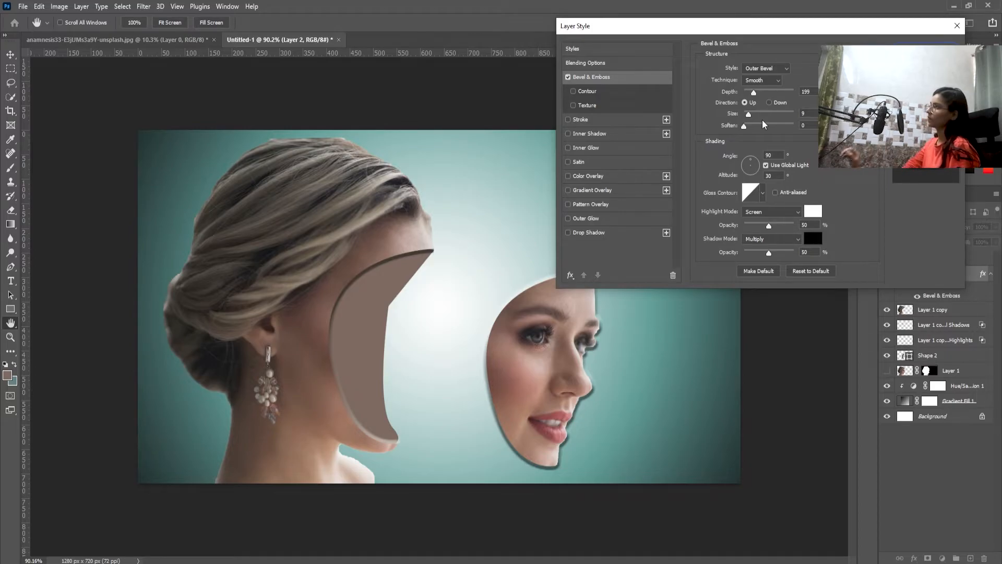
drag(744, 126, 766, 98)
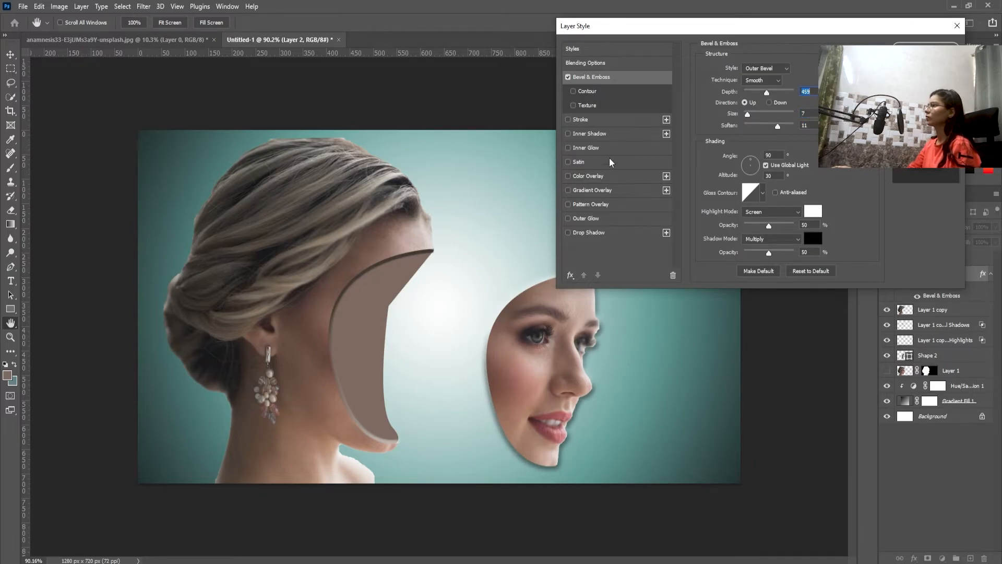
click(913, 52)
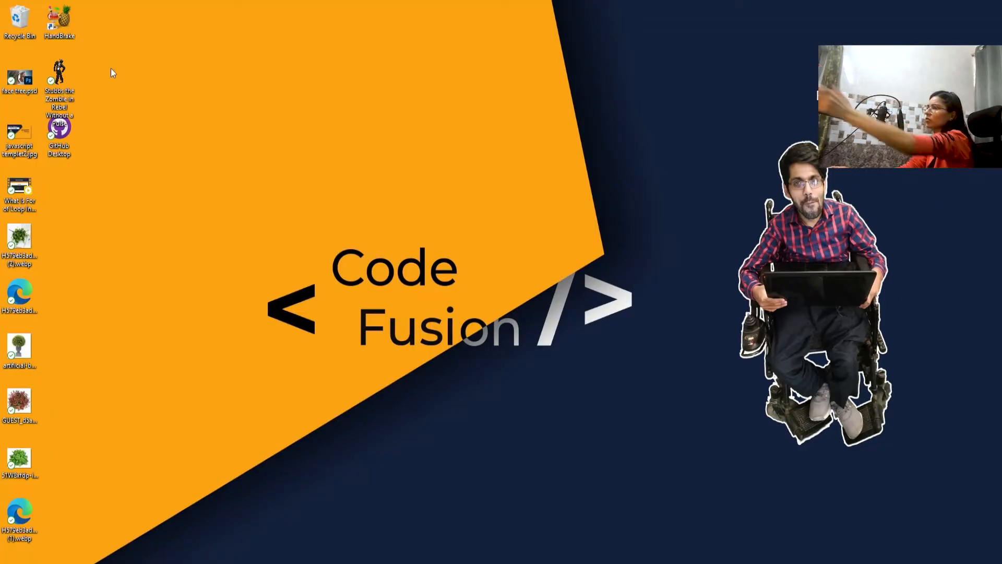
- Open the red foliage image from the desktop and evie-s--aAucxS1f24-unsplash.jpg as separate documents
drag(18, 402, 542, 54)
drag(493, 13, 422, 38)
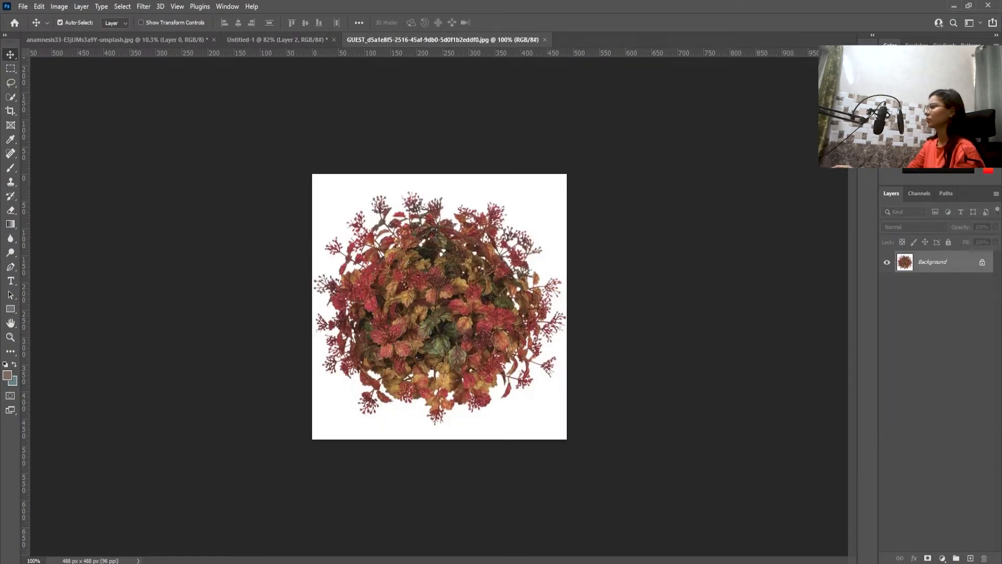
key(super+d)
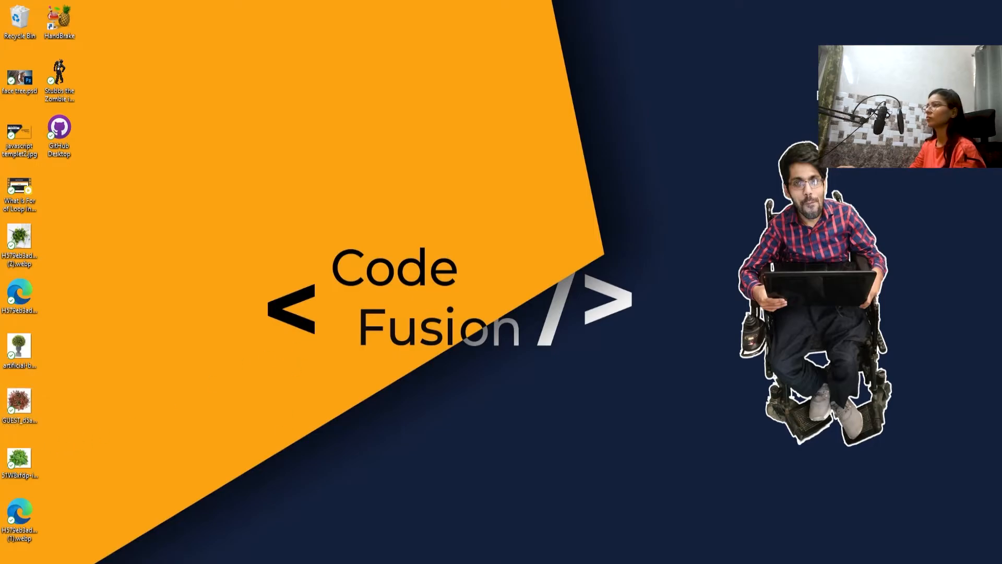
key(super+e)
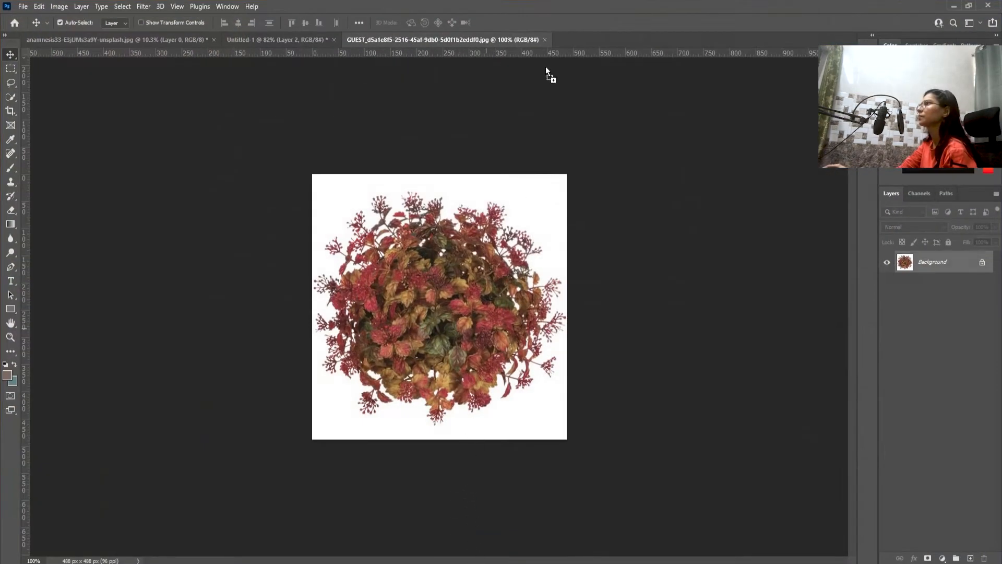
drag(546, 68, 616, 42)
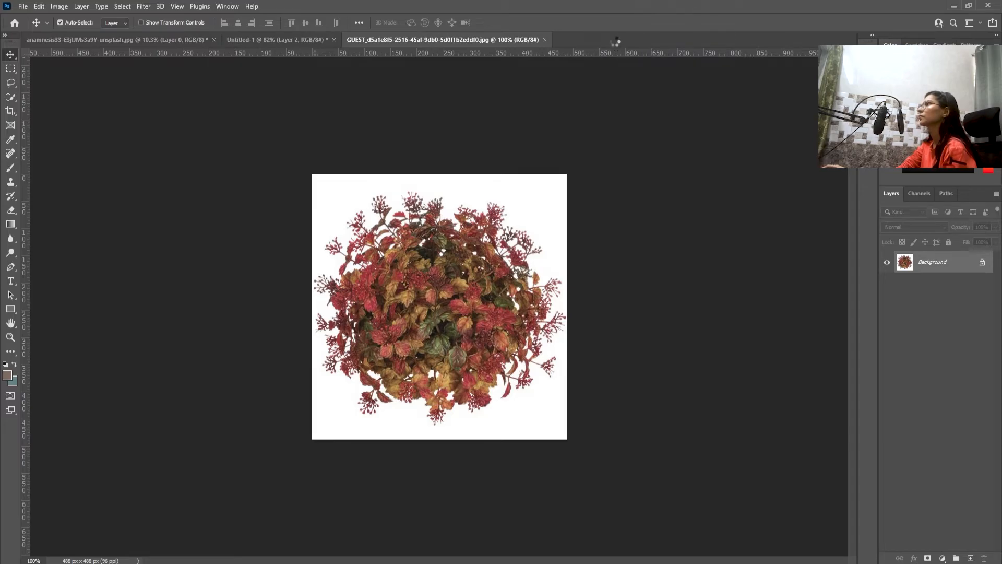
- Bring the foliage into Untitled-1 as a layer above Shape 2, placed between the head and the cut-out face
click(257, 39)
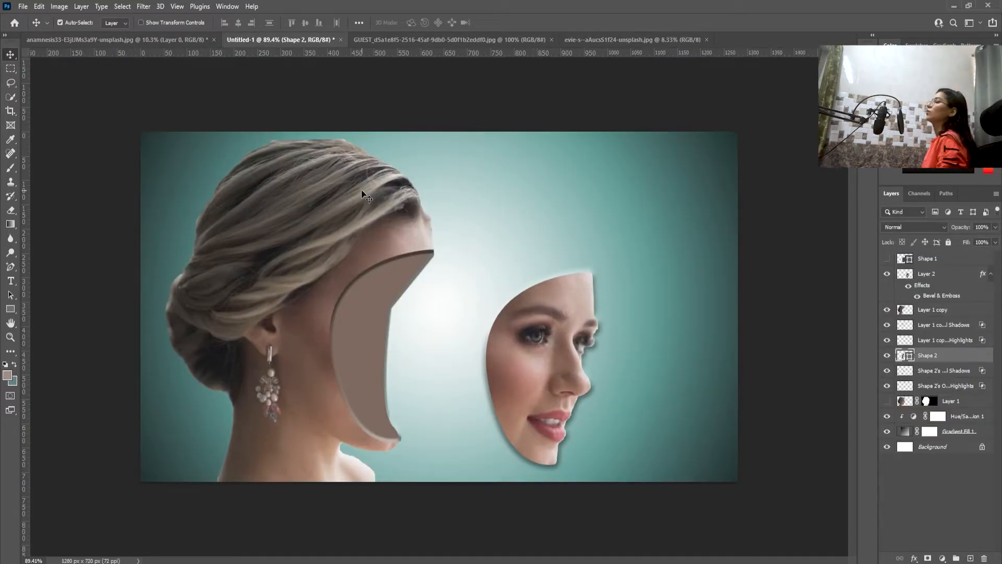
key(ctrl+Tab)
drag(457, 287, 415, 236)
drag(323, 33, 452, 338)
- Set the foliage layer's blend mode to Linear Burn
click(935, 226)
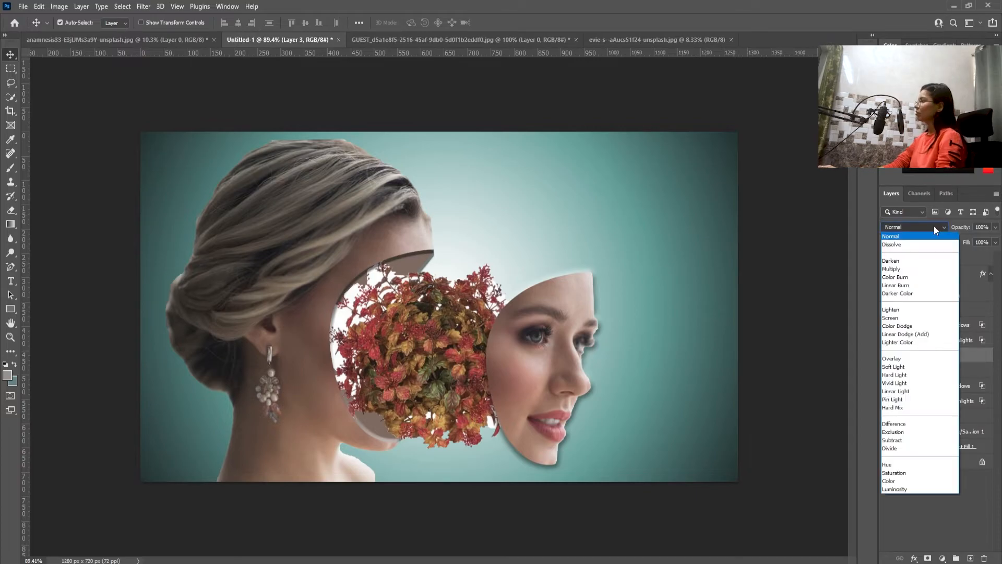
click(934, 226)
click(934, 226)
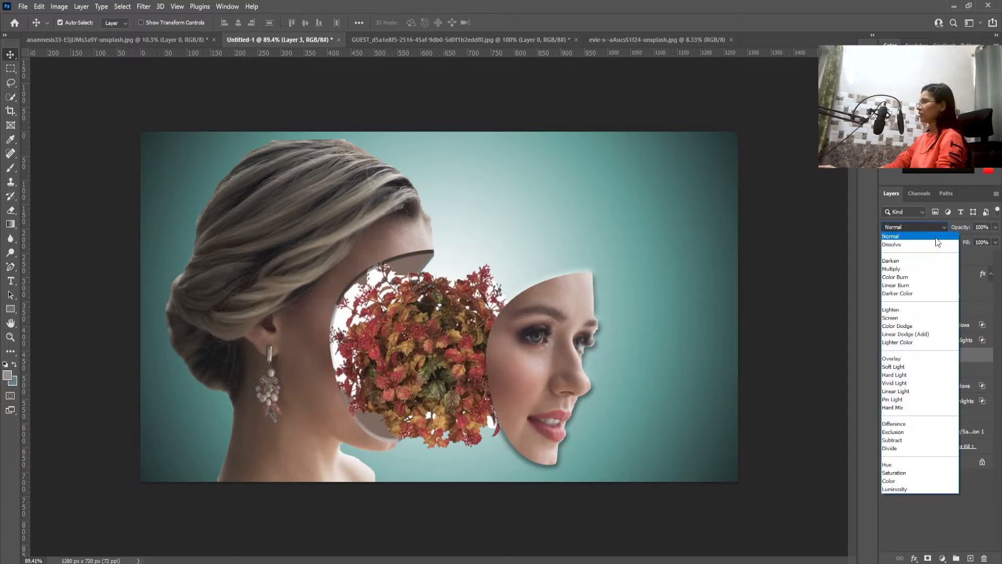
click(931, 287)
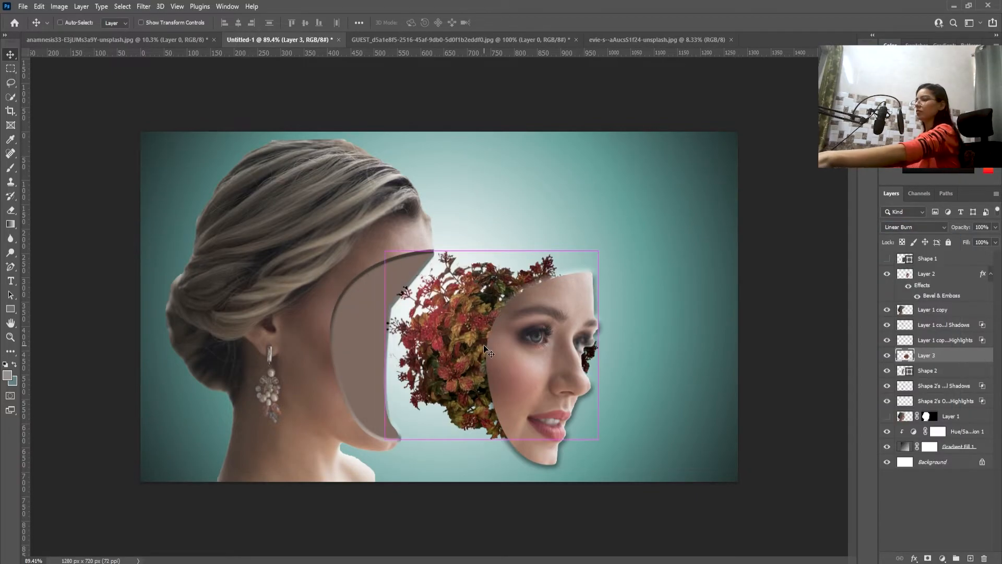
- Scale and rotate the foliage layer and place it behind the back edge of the cut-out face
key(ctrl+t)
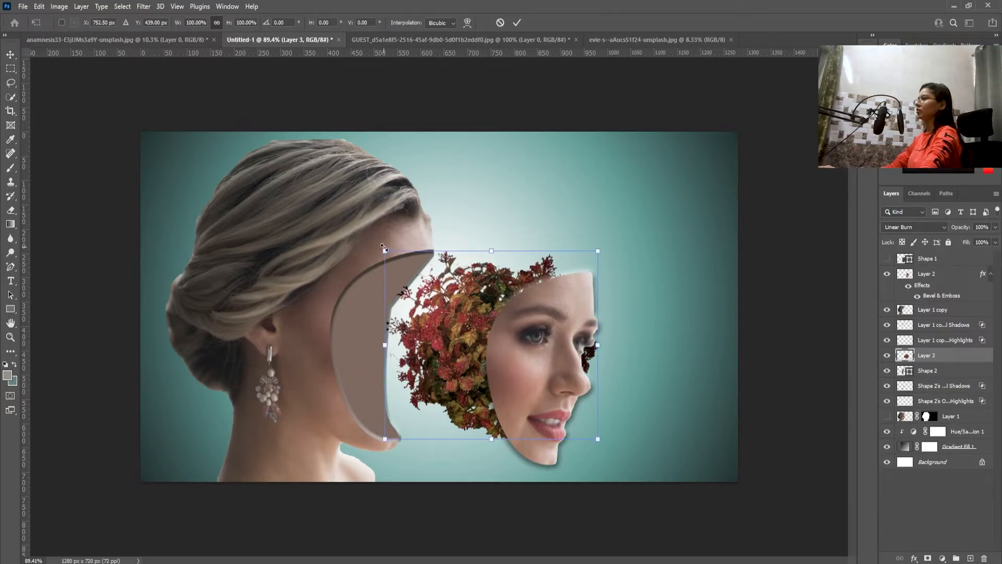
drag(387, 252, 428, 289)
drag(607, 278, 560, 449)
drag(459, 377, 461, 343)
drag(606, 263, 621, 250)
drag(475, 329, 463, 338)
key(Return)
- Move the foliage up behind the forehead and change its blend mode to Multiply
drag(449, 377, 505, 317)
click(915, 227)
click(921, 269)
- Duplicate the foliage, transform the copy to fill the area behind the cheek and chin, and raise the upper cluster slightly
mouse_move(570, 231)
mouse_down()
mouse_move(452, 378)
mouse_move(463, 378)
mouse_up()
key(ctrl+t)
drag(383, 502, 419, 474)
drag(462, 420, 477, 416)
drag(570, 306, 595, 260)
mouse_move(470, 389)
mouse_down()
mouse_move(439, 403)
mouse_move(452, 397)
mouse_up()
click(11, 55)
mouse_move(509, 272)
mouse_down()
mouse_move(524, 260)
mouse_move(509, 249)
mouse_up()
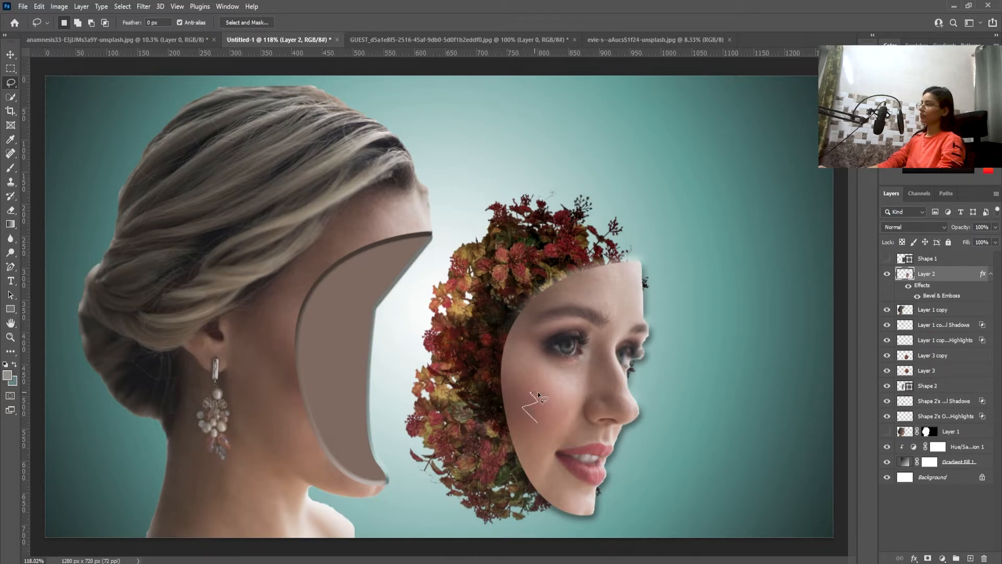
- Lasso a bird-like shape on Layer 2's cheek and erase inside it to cut a hole, then clear the selection
drag(556, 402, 539, 424)
click(613, 305)
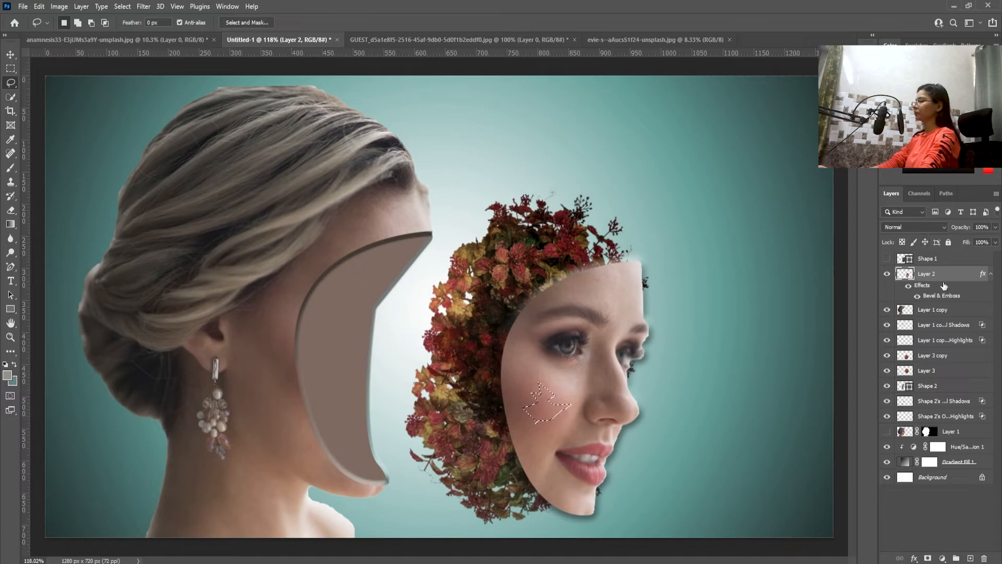
click(15, 213)
right_click(16, 217)
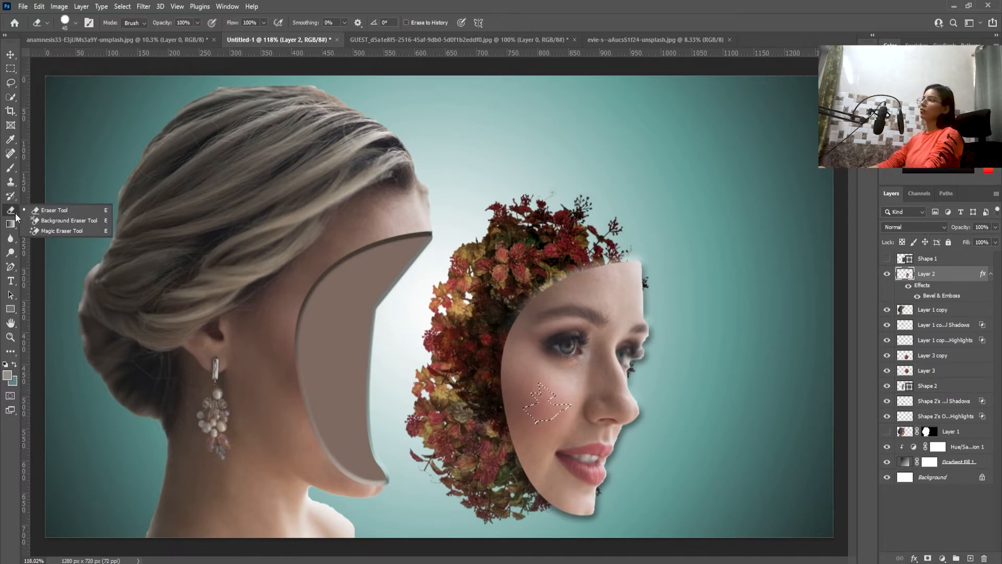
click(63, 211)
drag(527, 405, 543, 410)
key(ctrl+d)
click(11, 58)
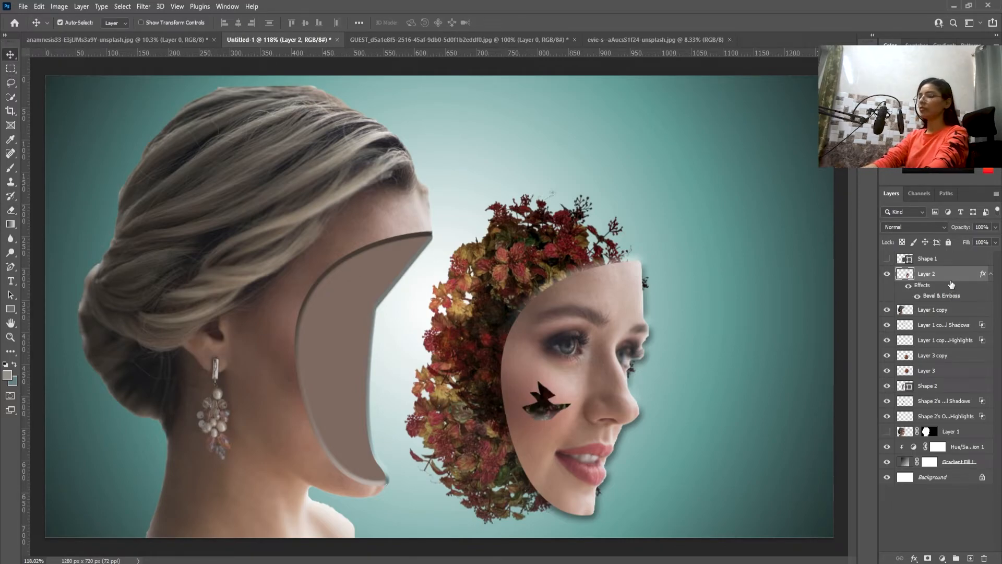
- Duplicate Layer 2 and erase a jagged lasso-shaped hole in the forehead through both face layers
key(ctrl+j)
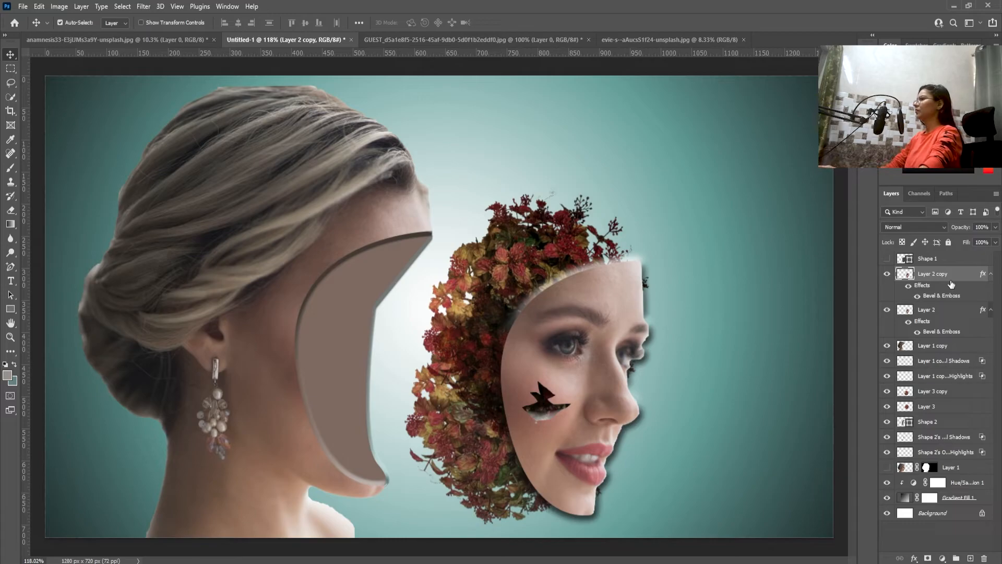
drag(11, 83, 42, 86)
click(41, 86)
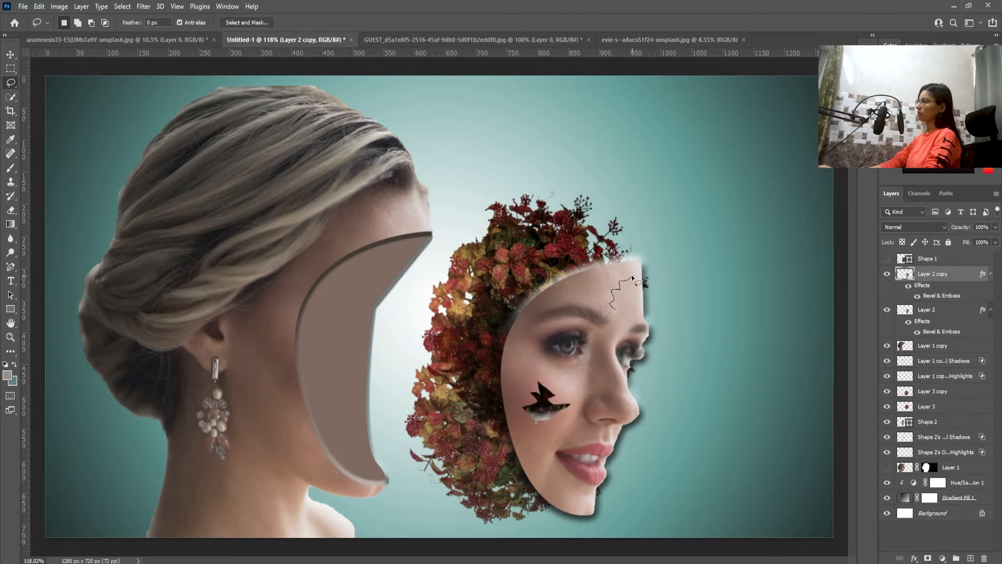
drag(638, 303, 606, 316)
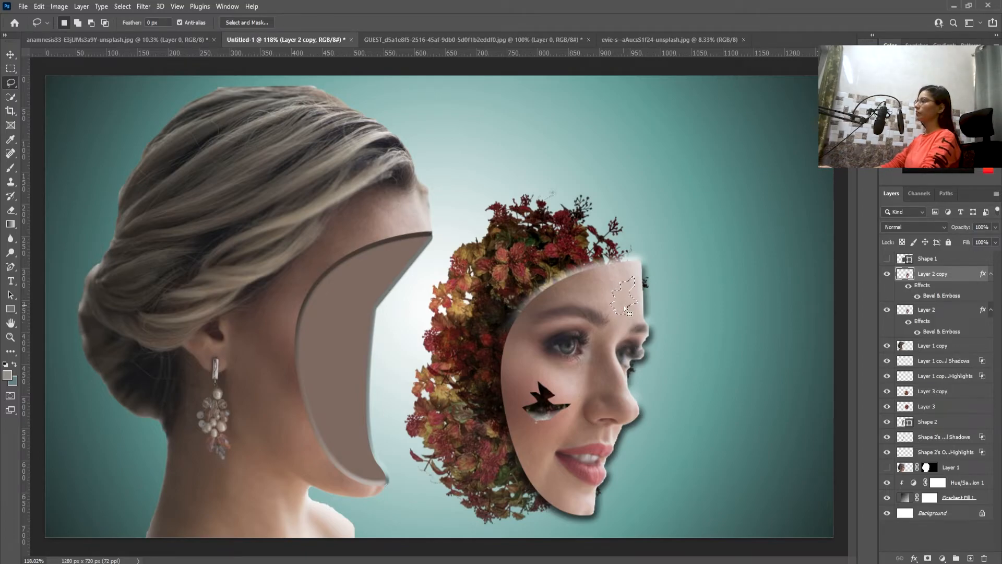
click(10, 210)
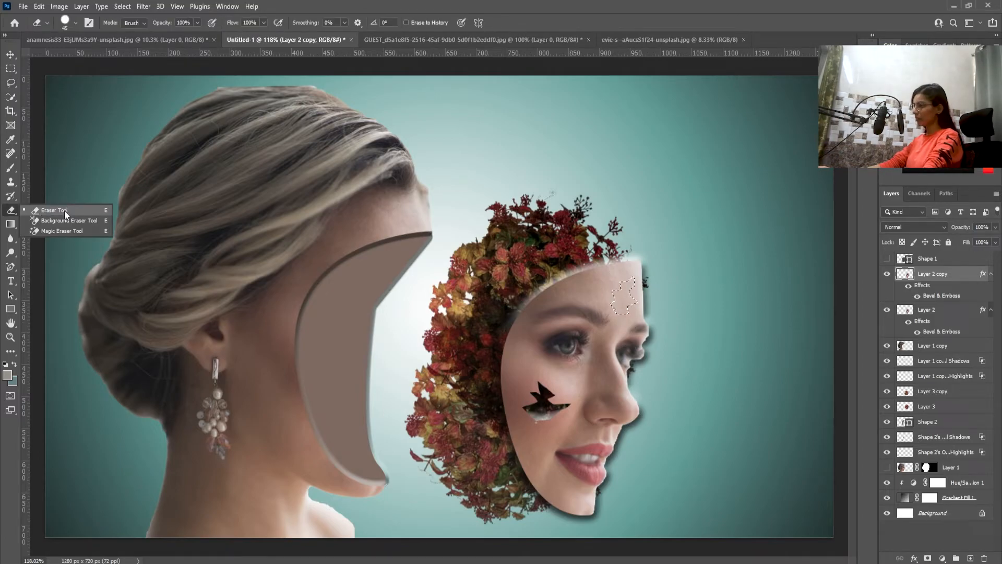
click(57, 211)
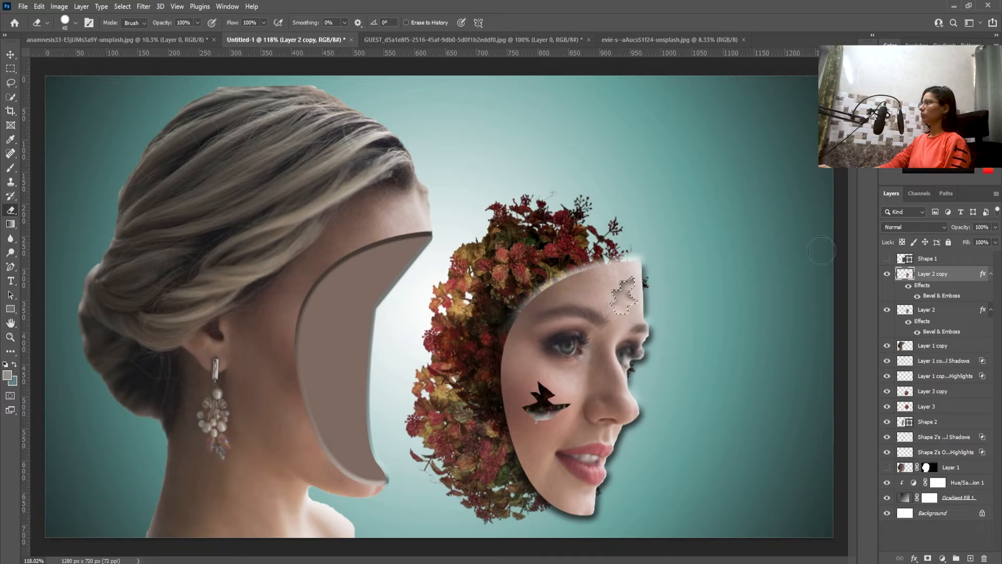
click(936, 311)
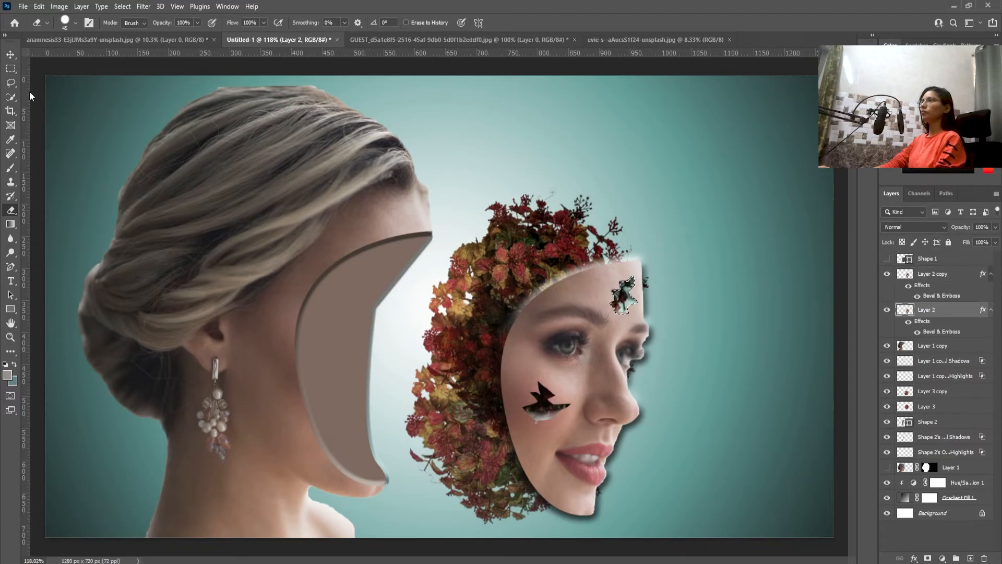
click(9, 62)
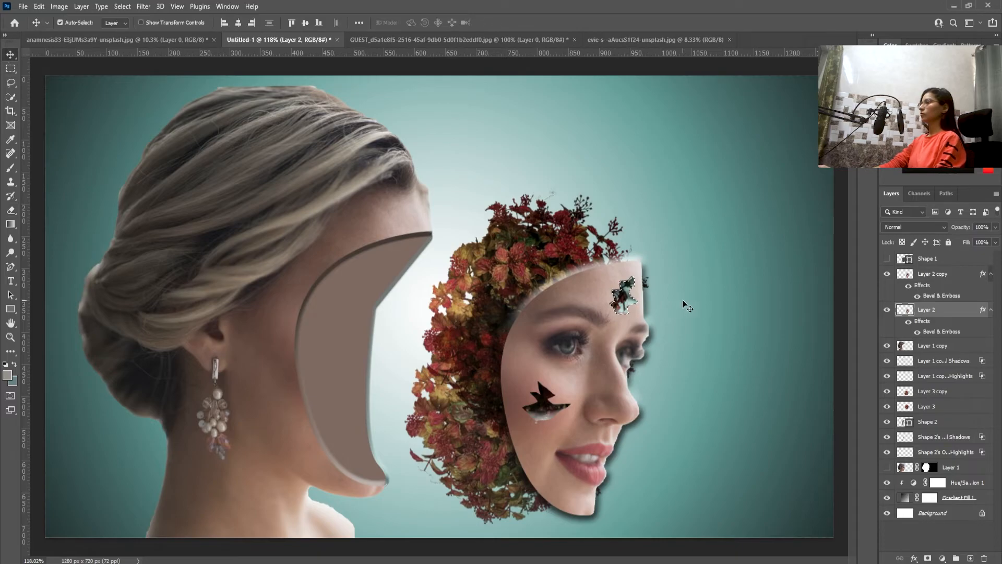
click(975, 275)
key(e)
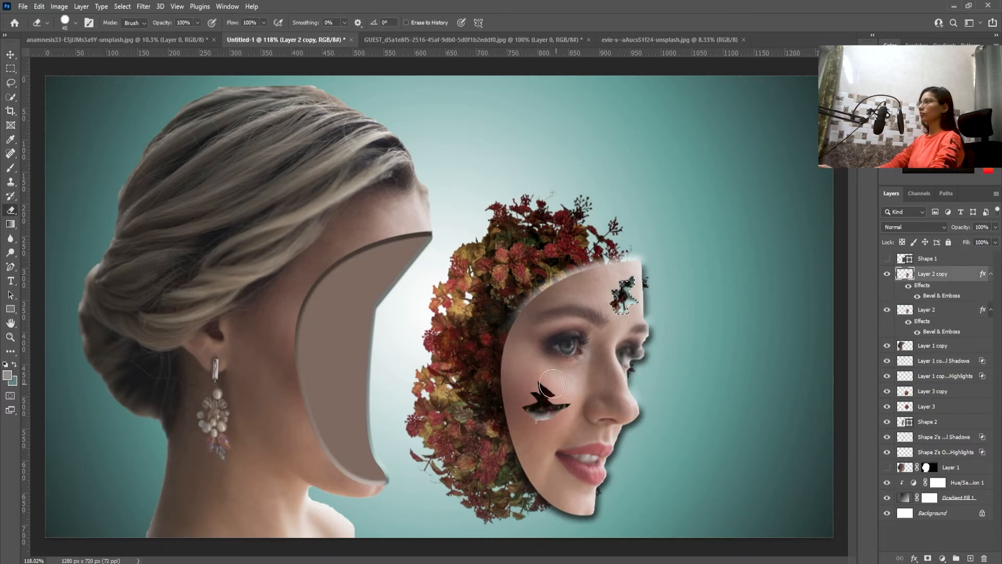
key(v)
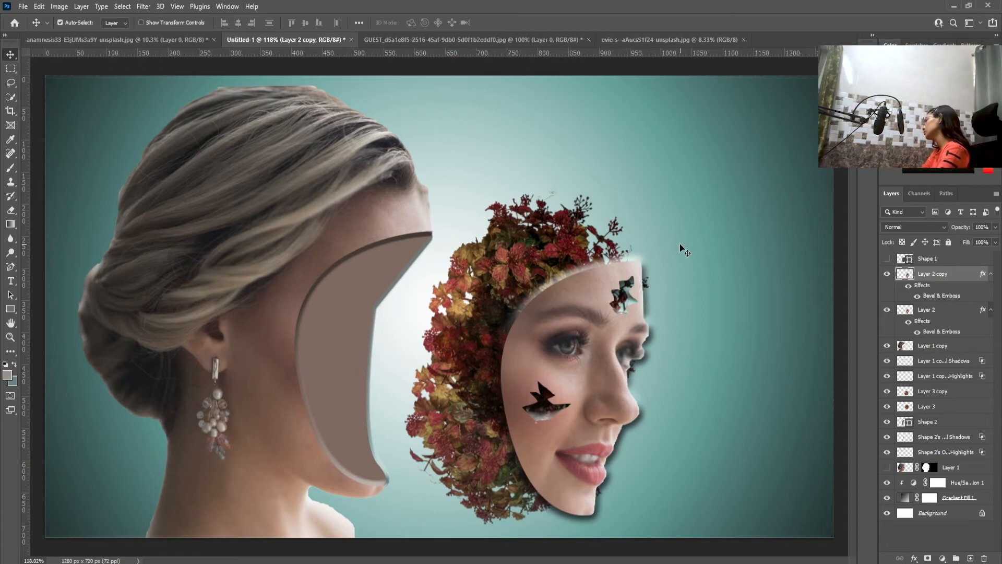
- Bring the leaf sprig from evie-s--aAucxS1f24-unsplash.jpg into Untitled-1 and place it beside the forehead
click(669, 39)
click(473, 39)
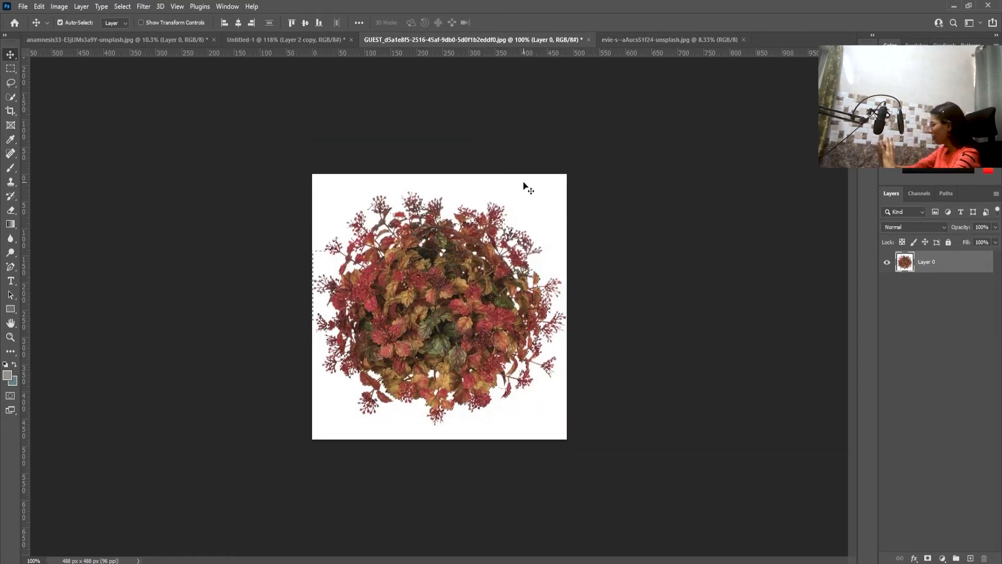
click(678, 41)
drag(427, 261, 609, 247)
scroll(609, 247, down, 17)
drag(642, 287, 265, 304)
drag(216, 289, 496, 295)
scroll(497, 295, up, 12)
key(Return)
- Set the sprig layer's blend mode to Linear Burn and scale it to 19.78% over the forehead hole
click(913, 227)
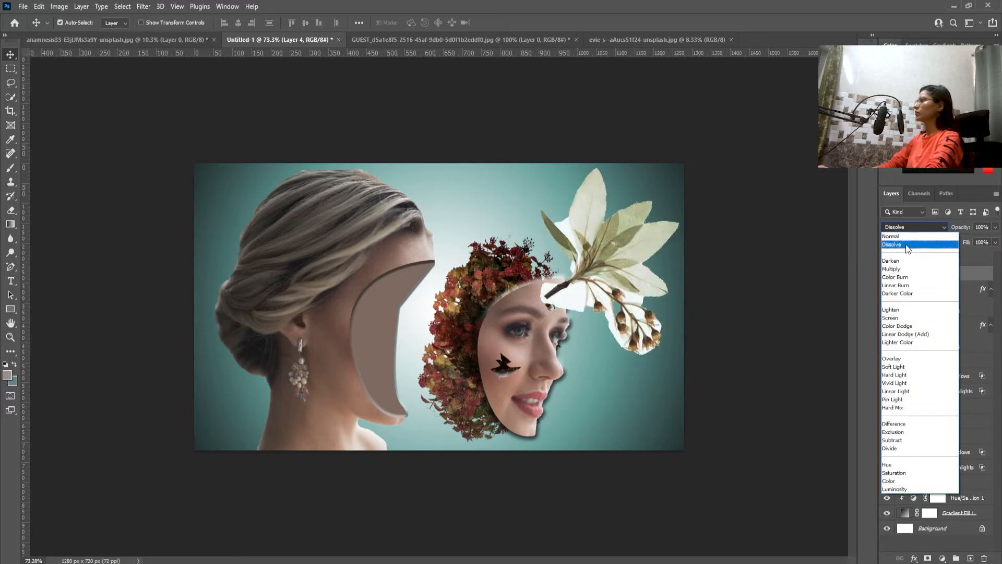
click(904, 285)
key(ctrl+t)
drag(680, 166, 583, 296)
drag(572, 325, 575, 294)
scroll(612, 301, up, 5)
drag(639, 261, 639, 295)
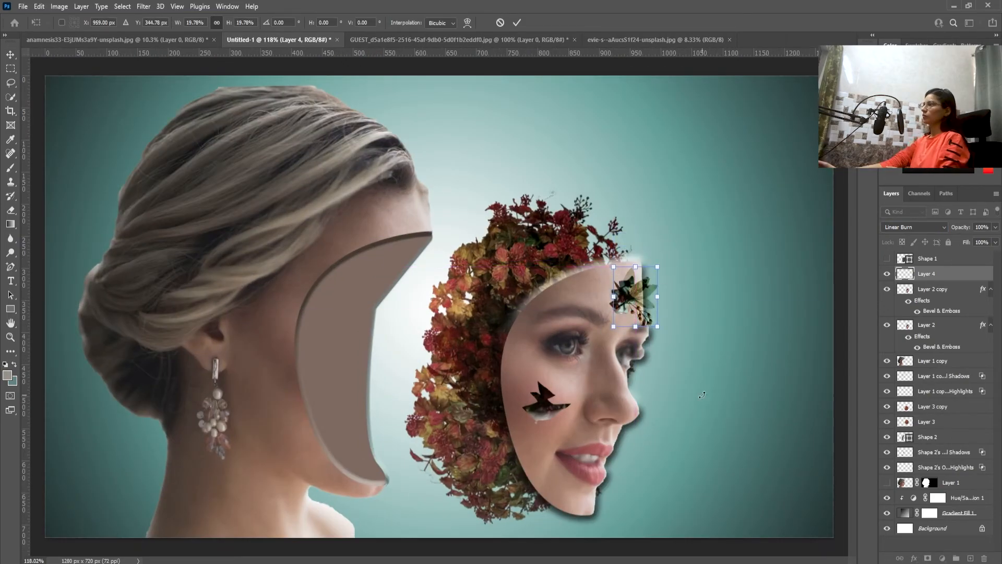
key(Return)
- In the evie-s--aAucxS1f24-unsplash.jpg document, refine the Quick Selection around the sprig, subtracting the pale background between its stems
click(633, 40)
scroll(448, 377, up, 6)
click(11, 97)
click(96, 23)
drag(441, 389, 419, 402)
mouse_move(395, 388)
mouse_down()
mouse_move(392, 418)
mouse_move(408, 428)
mouse_up()
drag(427, 368, 420, 389)
click(82, 22)
drag(466, 357, 449, 343)
alt+click(442, 343)
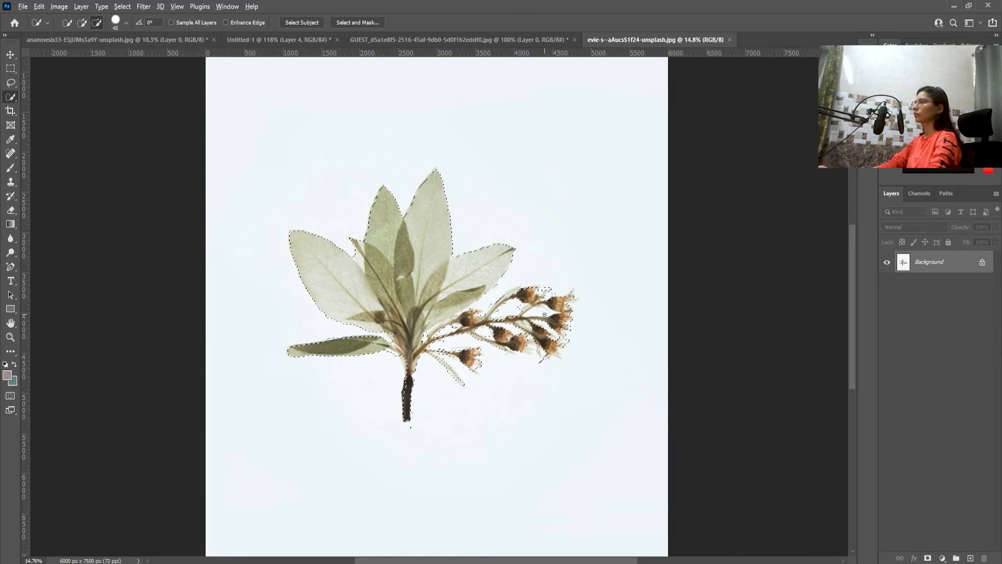
- Bring the selected sprig into Untitled-1 as a new layer, then shrink and position it over the forehead hole
click(11, 54)
drag(431, 271, 385, 298)
key(ctrl+t)
key(ctrl+0)
drag(644, 337, 120, 425)
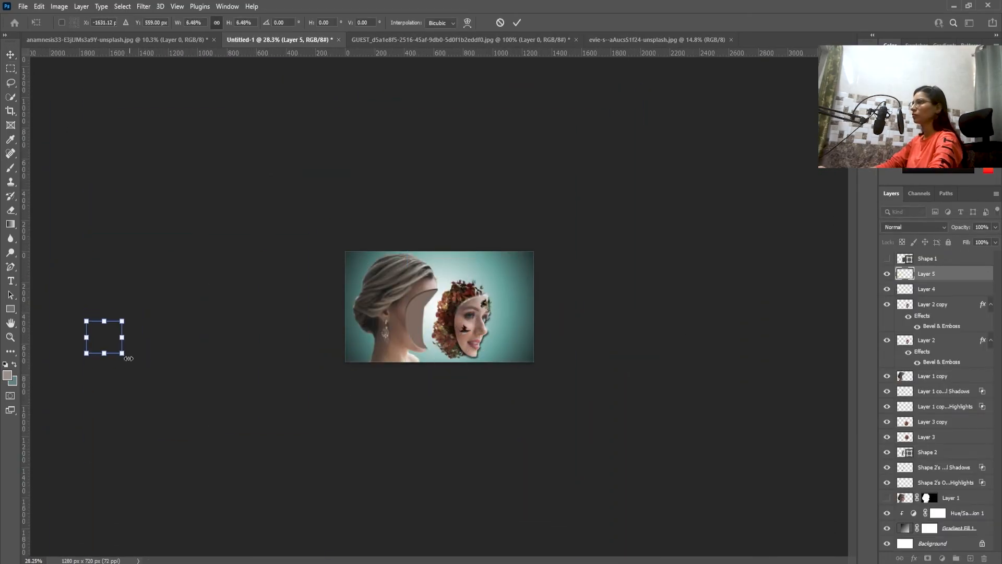
drag(114, 333, 501, 290)
key(ctrl+0)
drag(742, 258, 712, 332)
drag(624, 169, 633, 253)
drag(635, 289, 674, 273)
- Duplicate the sprig onto the cheek hole and transform a second copy there to 70.16% scale and 77.11° rotation
drag(618, 297, 581, 414)
key(Return)
key(ctrl+t)
drag(598, 371, 547, 397)
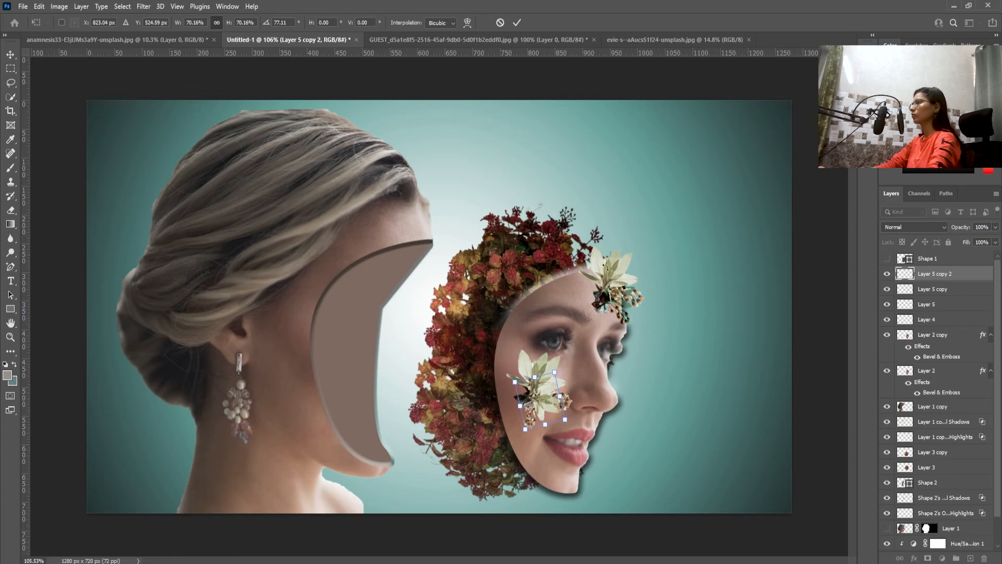
scroll(626, 295, down, 7)
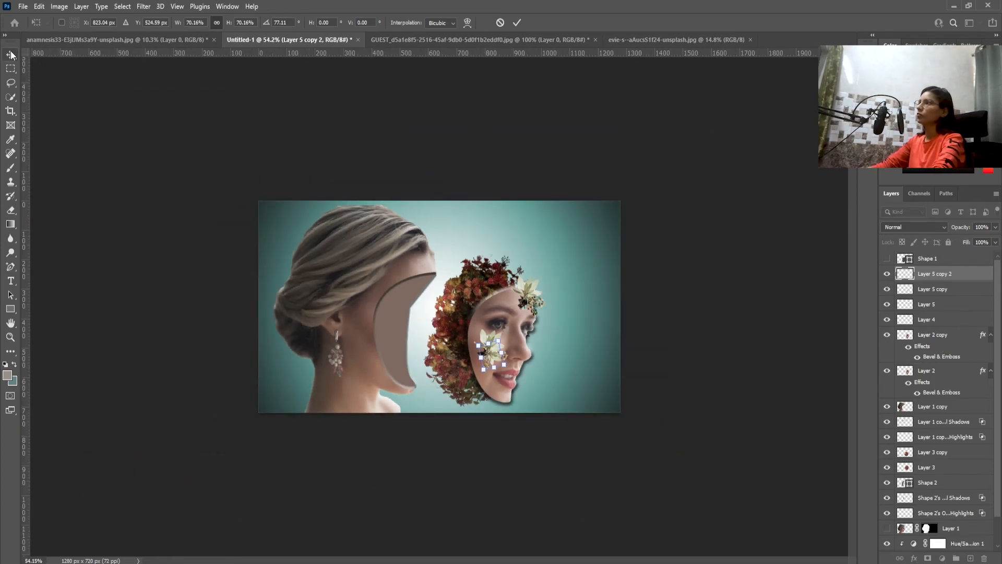